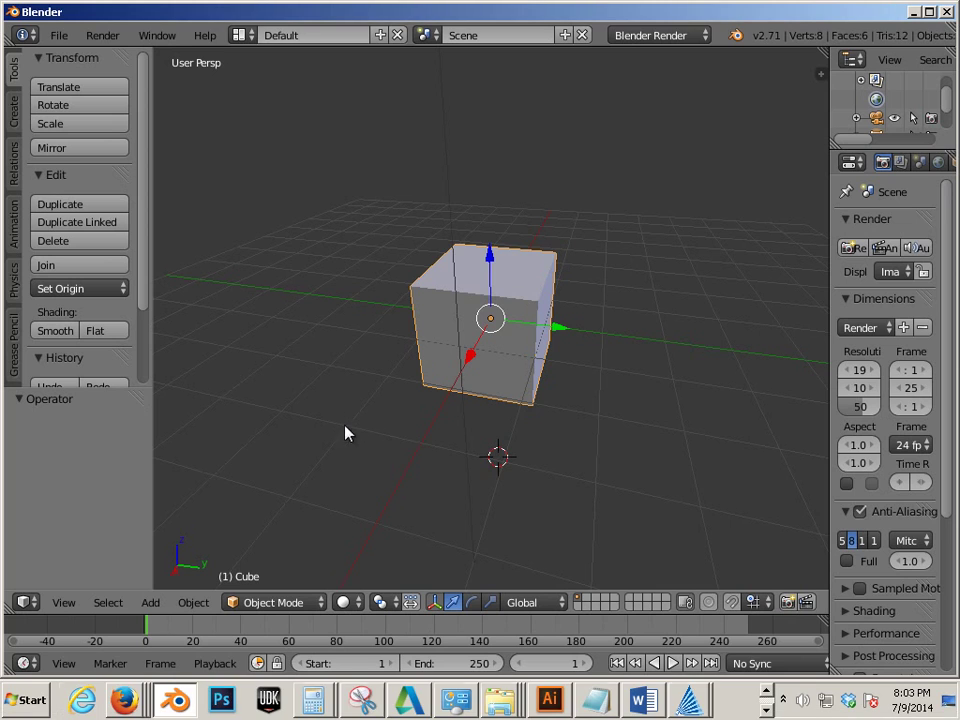
# - Orbit and zoom around the default cube, then select it to show its 2.000 dimensions
pyautogui.press('a')
pyautogui.moveTo(358, 431); pyautogui.dragTo(425, 450, button='middle')
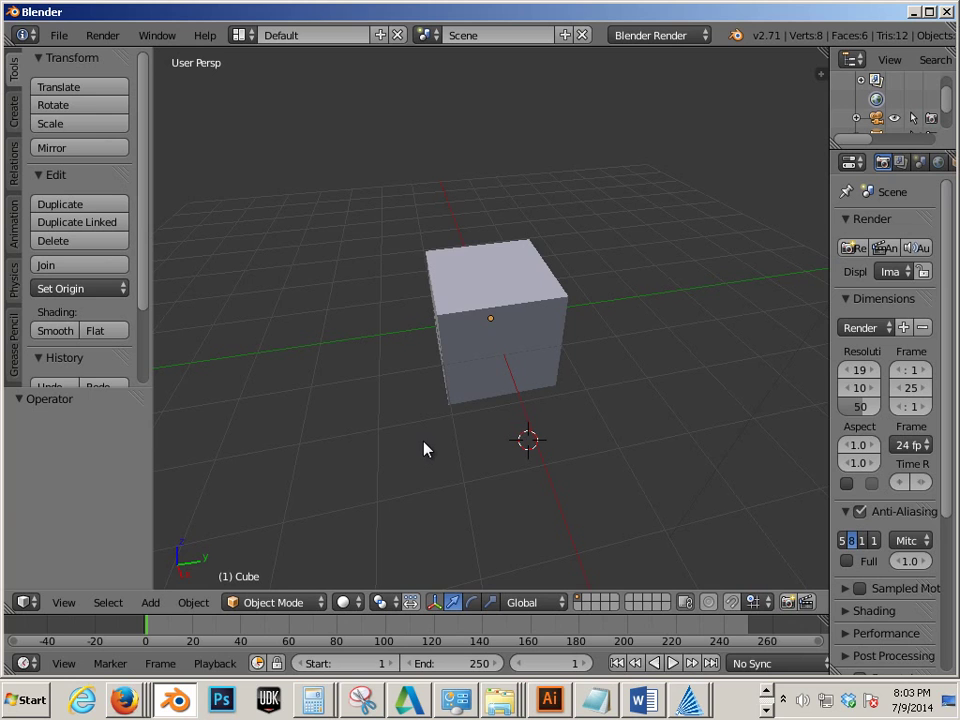
pyautogui.scroll(2, 440, 447)
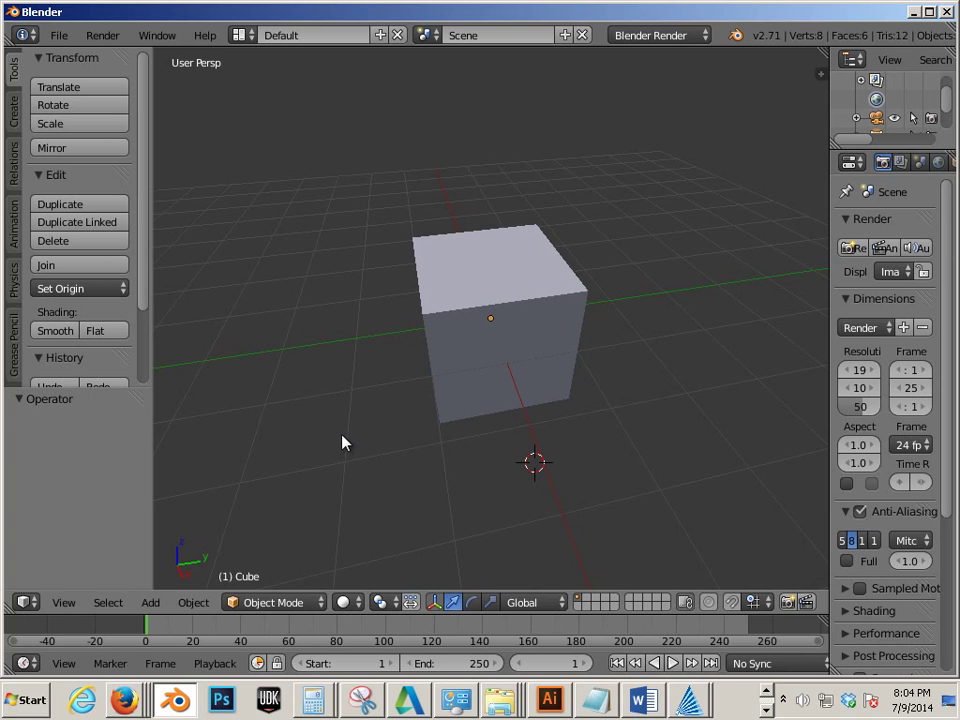
pyautogui.moveTo(342, 443); pyautogui.dragTo(447, 406, button='middle')
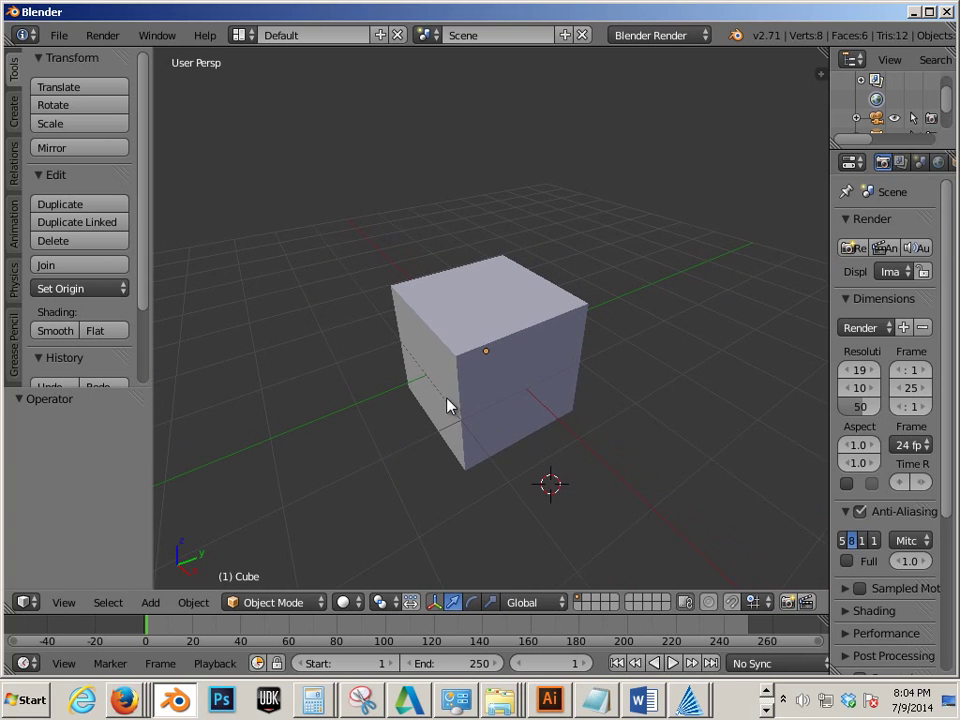
pyautogui.rightClick(447, 406)
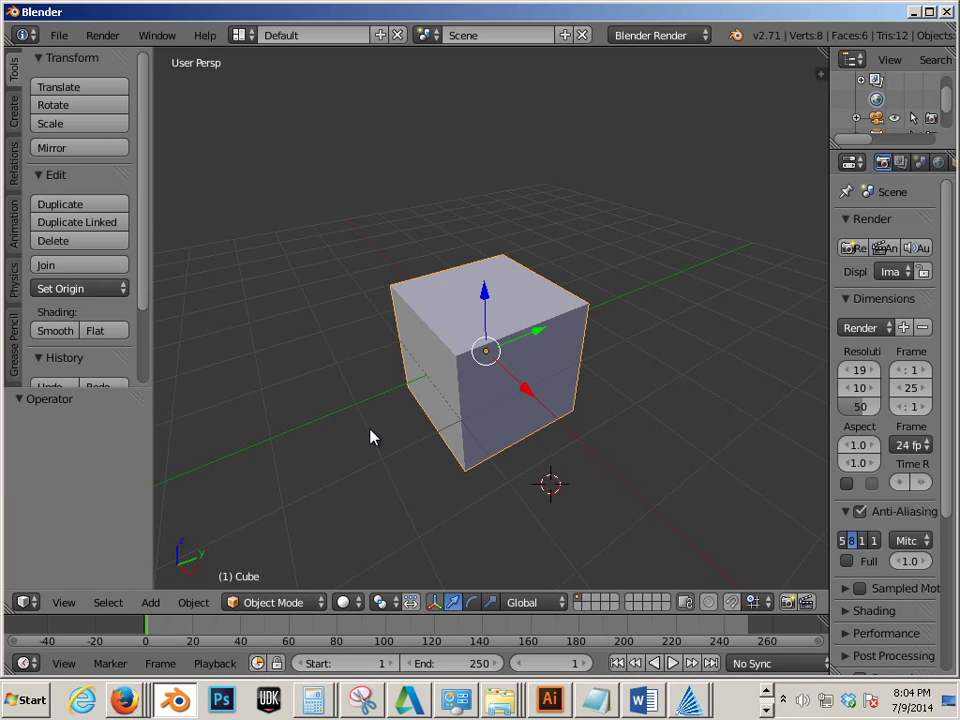
pyautogui.scroll(-2, 370, 437)
pyautogui.scroll(2, 370, 437)
pyautogui.press('n')
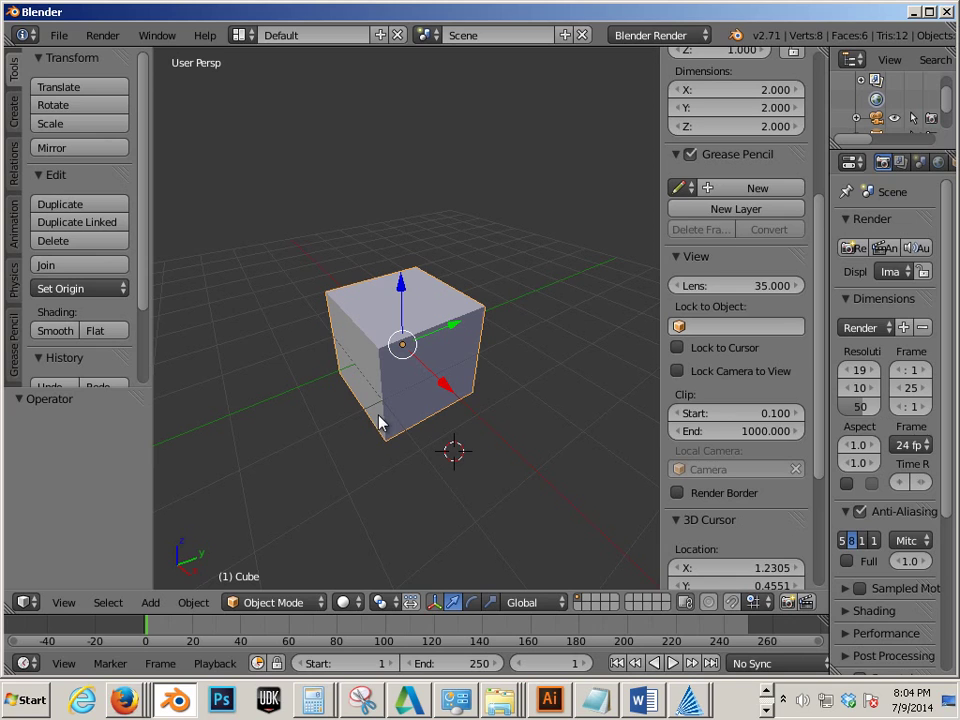
pyautogui.scroll(6, 714, 320)
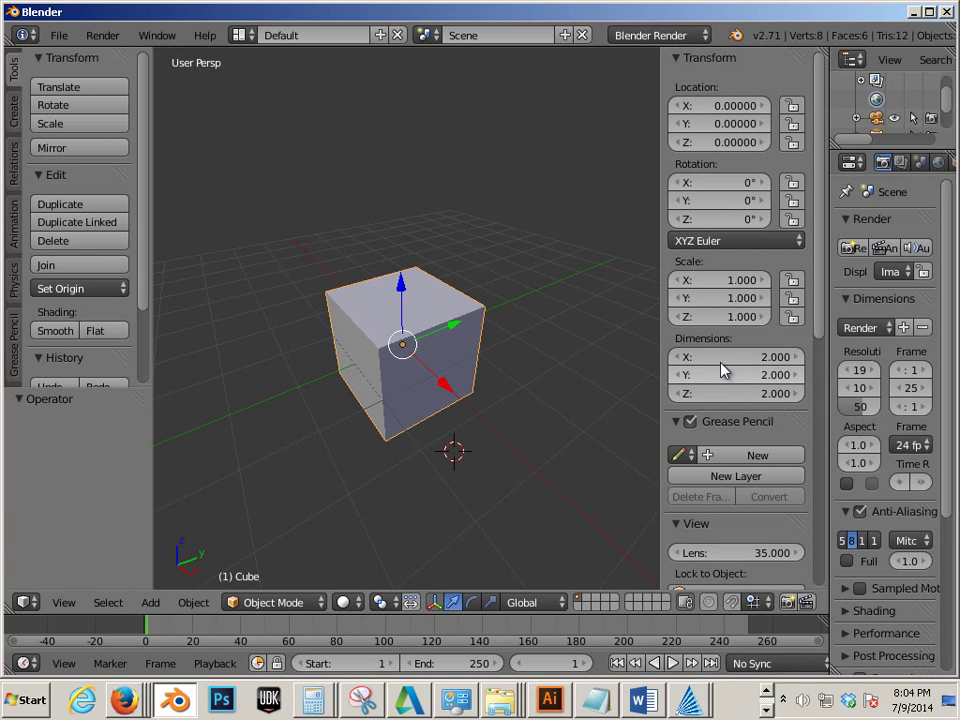
pyautogui.click(722, 358)
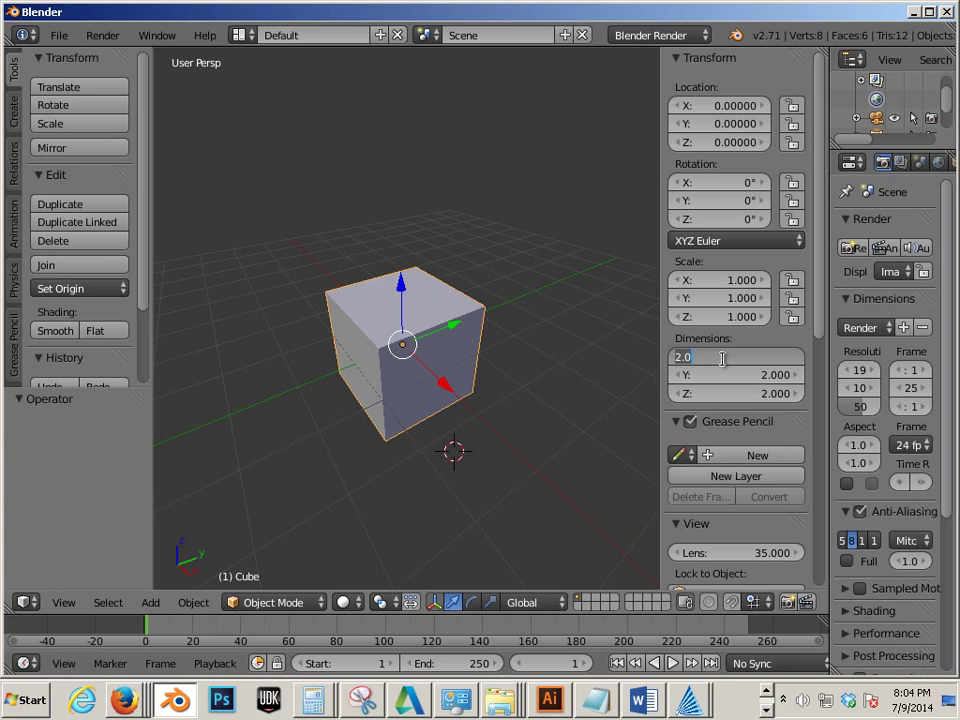
pyautogui.click(491, 396)
pyautogui.click(687, 357)
pyautogui.write('2.0')
pyautogui.press('Return')
pyautogui.click(736, 281)
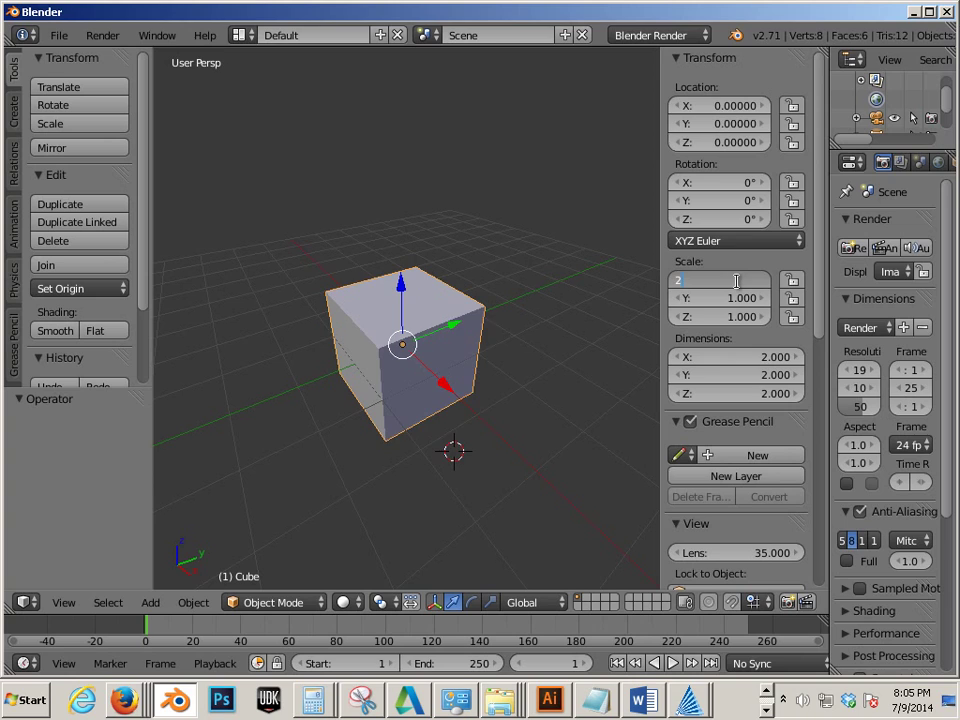
pyautogui.write('2')
pyautogui.press('Return')
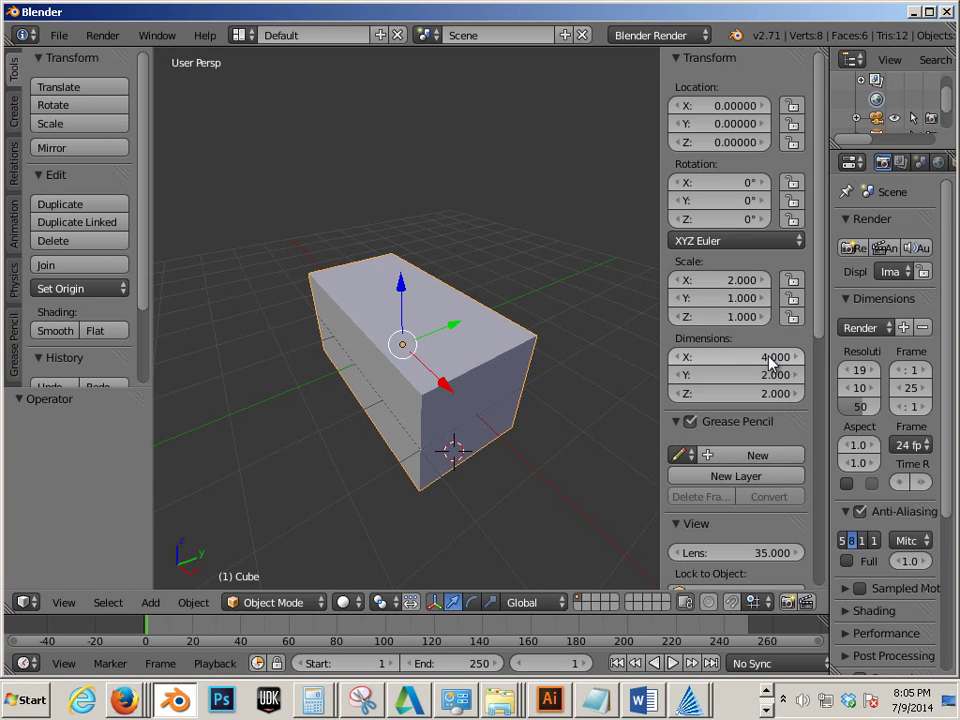
pyautogui.click(742, 280)
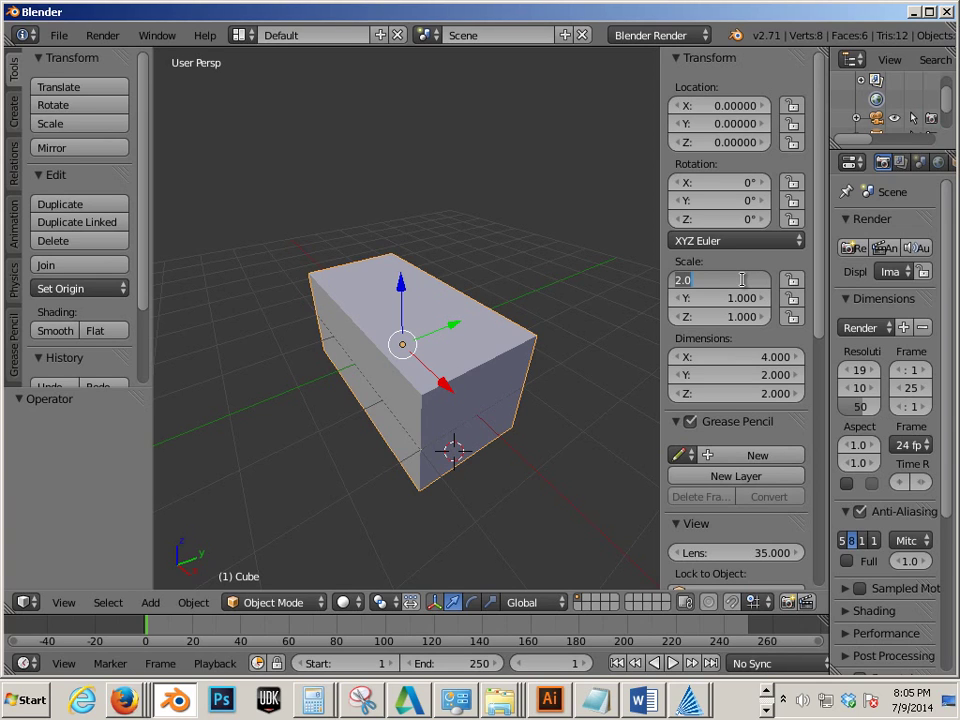
pyautogui.write('1')
pyautogui.press('Return')
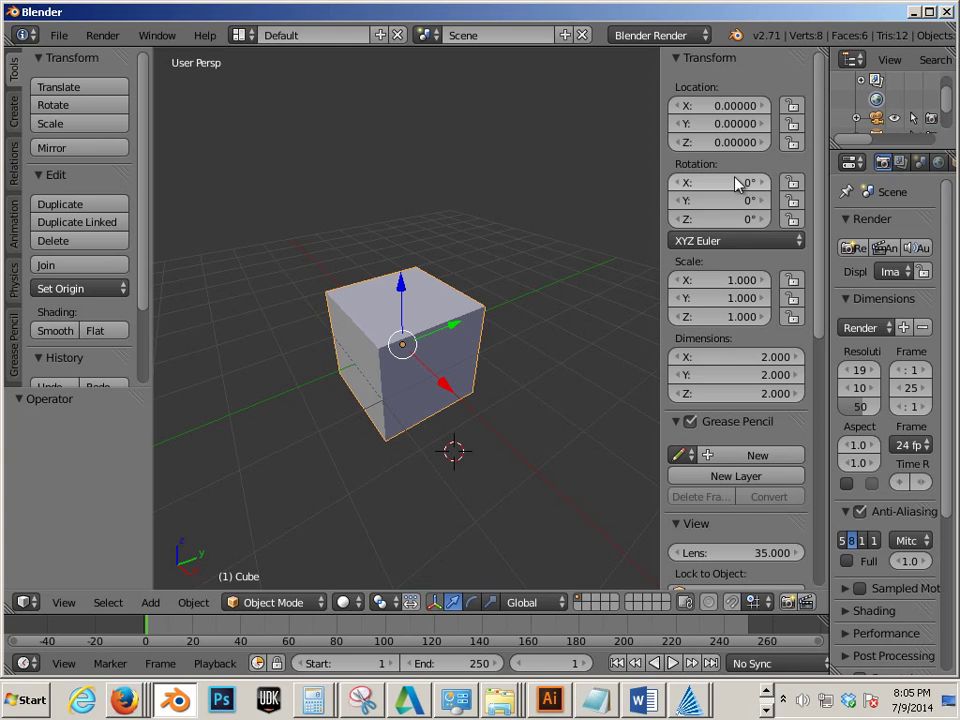
# - Leave the cube's X rotation at 0° and orbit the view to face the X axis
pyautogui.click(702, 182)
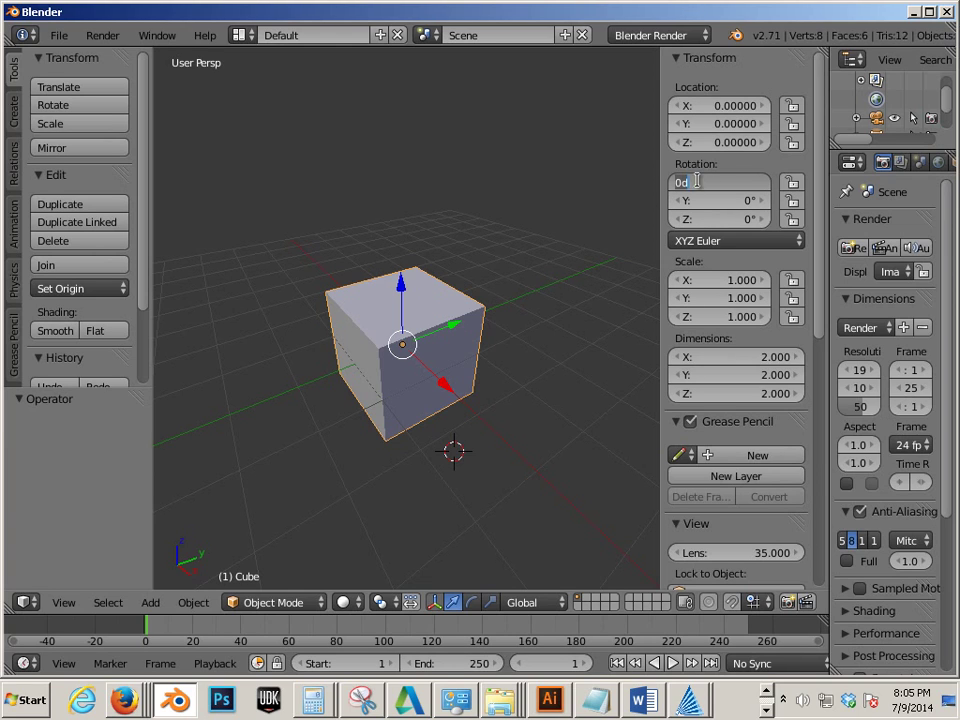
pyautogui.press('Return')
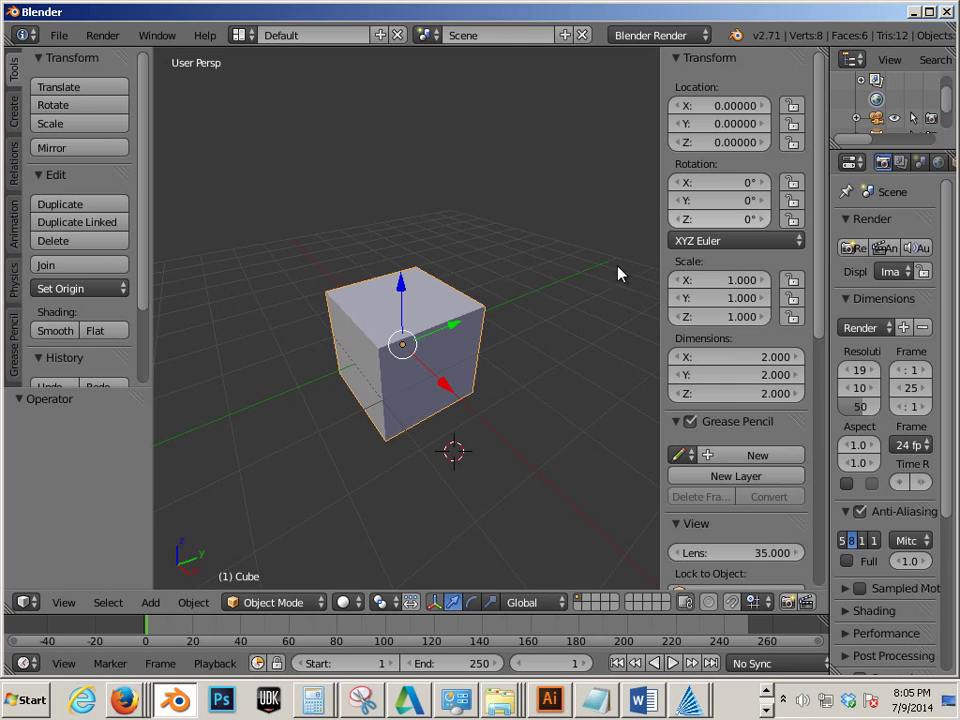
pyautogui.moveTo(456, 409)
pyautogui.mouseDown(button='middle')
pyautogui.moveTo(431, 435)
pyautogui.moveTo(455, 427)
pyautogui.moveTo(460, 410)
pyautogui.mouseUp(button='middle')
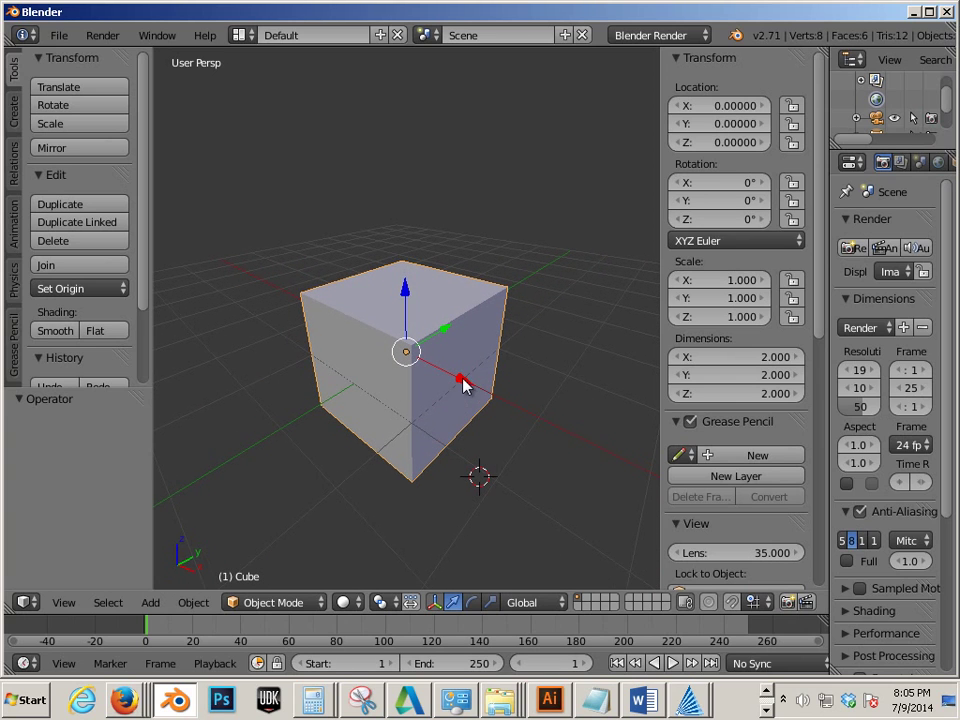
pyautogui.moveTo(503, 357); pyautogui.dragTo(441, 379, button='middle')
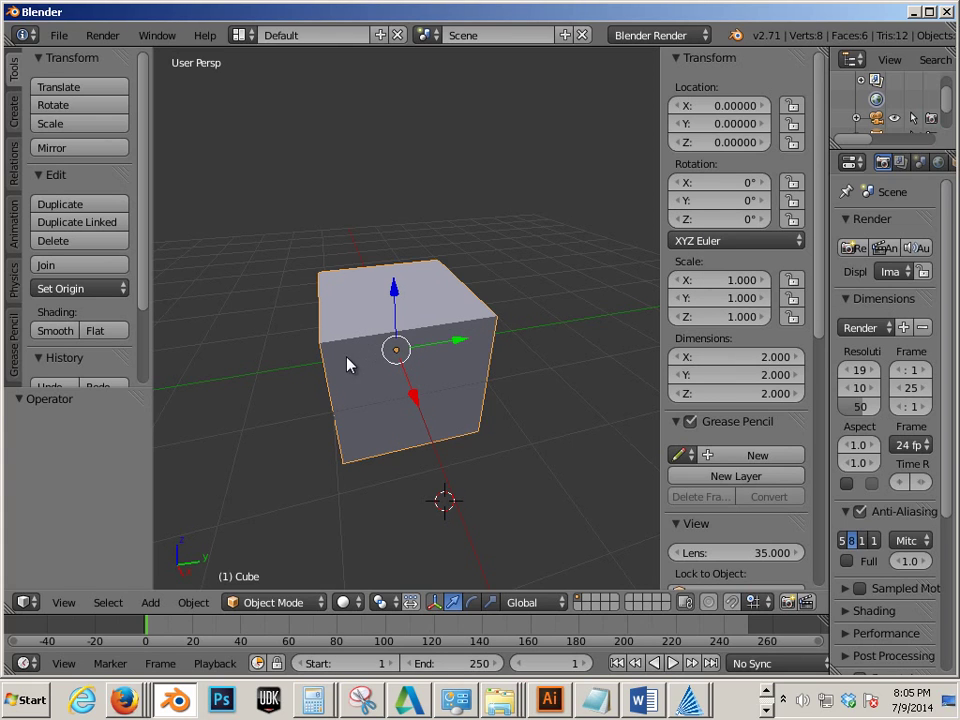
# - Switch the widget to rotation, turn the cube about -11° on X, then undo it
pyautogui.hotkey('ctrl', 'alt', 'r')
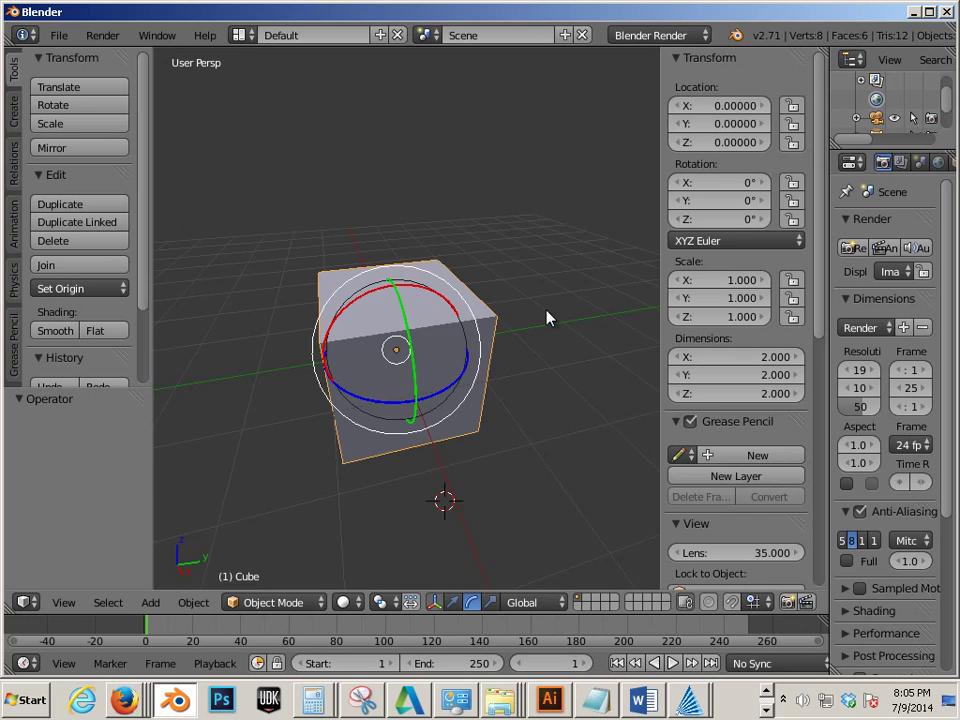
pyautogui.moveTo(549, 317); pyautogui.dragTo(448, 310, button='middle')
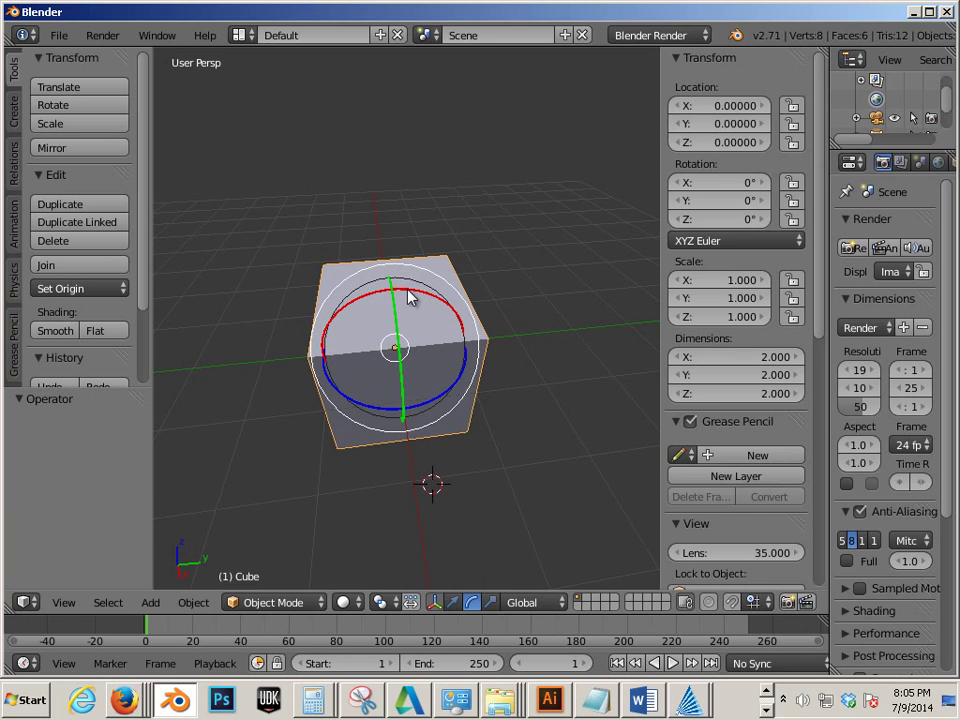
pyautogui.moveTo(407, 296)
pyautogui.mouseDown()
pyautogui.moveTo(431, 294)
pyautogui.moveTo(405, 289)
pyautogui.moveTo(420, 298)
pyautogui.mouseUp()
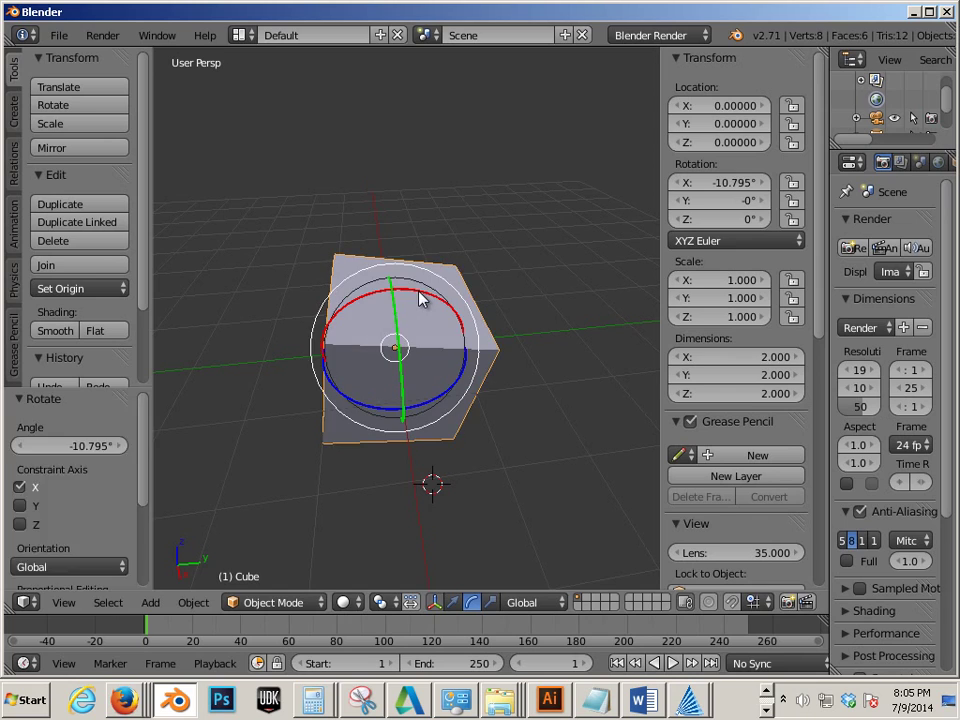
pyautogui.hotkey('ctrl', 'z')
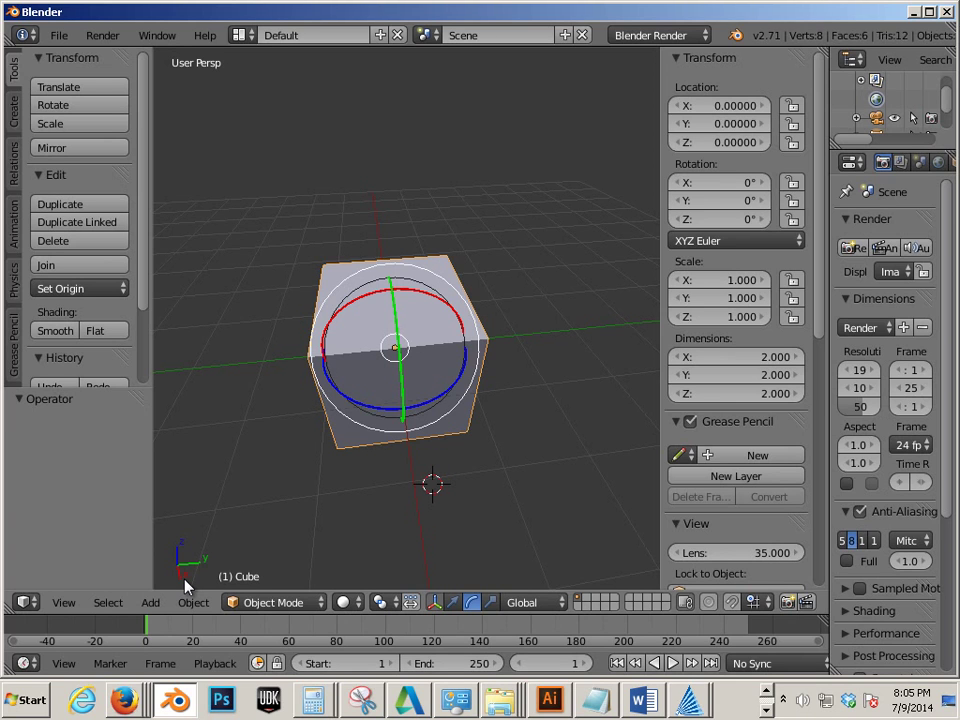
pyautogui.moveTo(225, 514); pyautogui.dragTo(360, 437, button='middle')
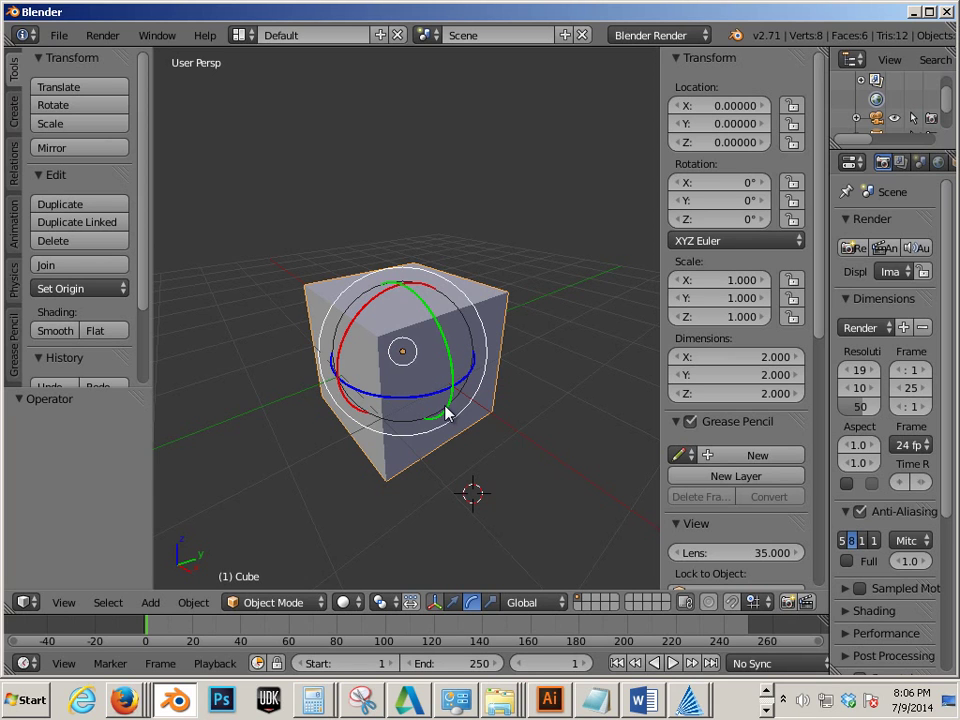
pyautogui.moveTo(349, 495); pyautogui.dragTo(392, 469, button='middle')
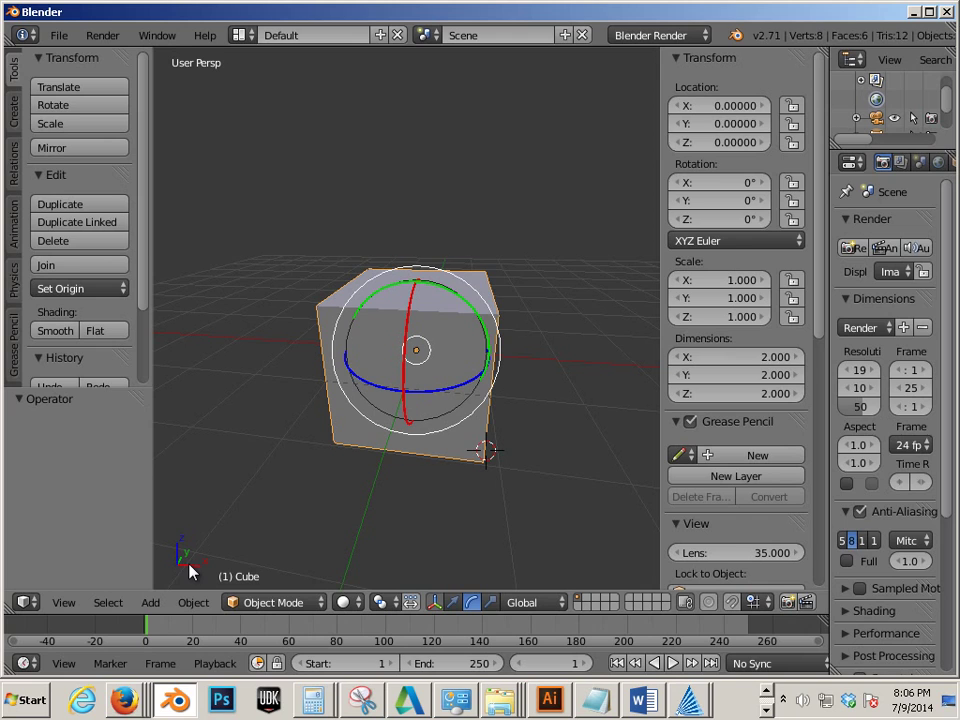
pyautogui.moveTo(242, 574); pyautogui.dragTo(275, 561, button='middle')
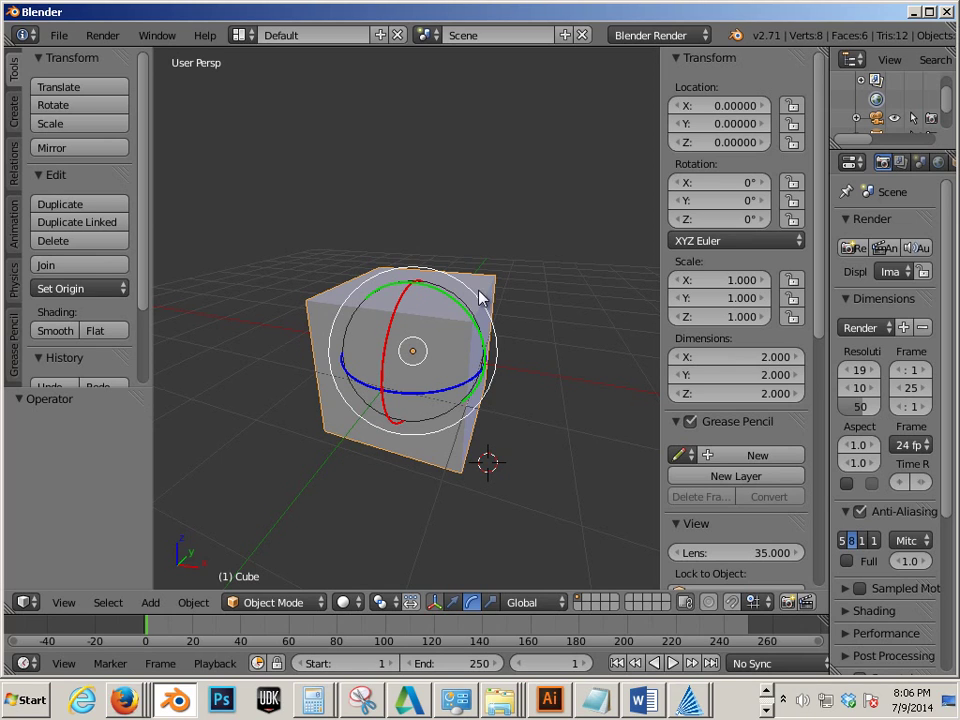
pyautogui.moveTo(280, 545); pyautogui.dragTo(487, 524, button='middle')
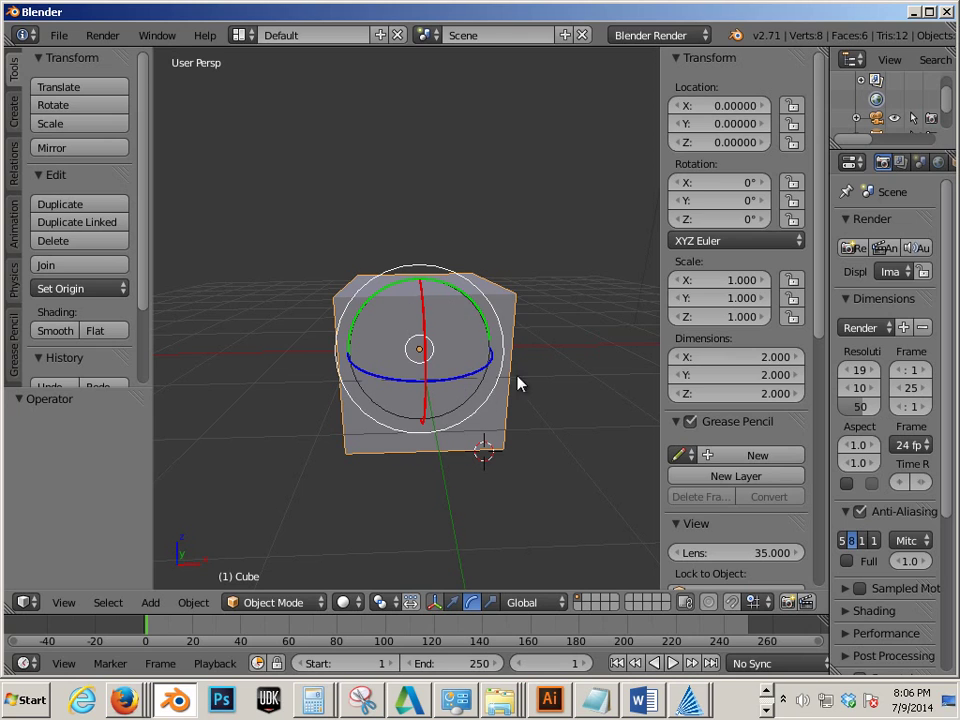
pyautogui.moveTo(420, 323); pyautogui.dragTo(574, 439, button='middle')
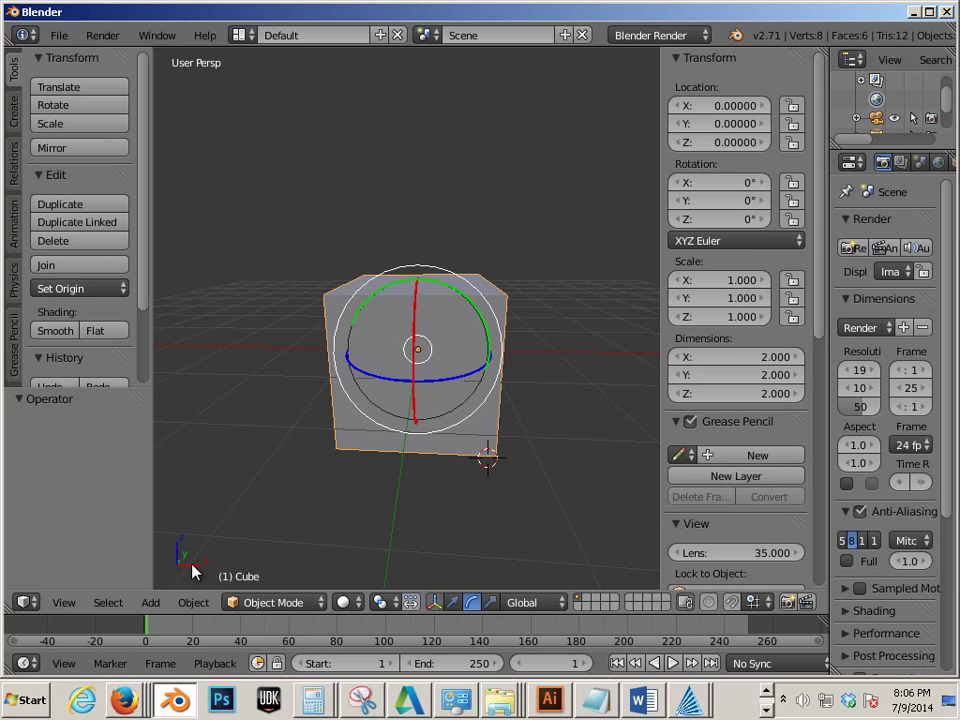
pyautogui.moveTo(198, 570); pyautogui.dragTo(274, 540, button='middle')
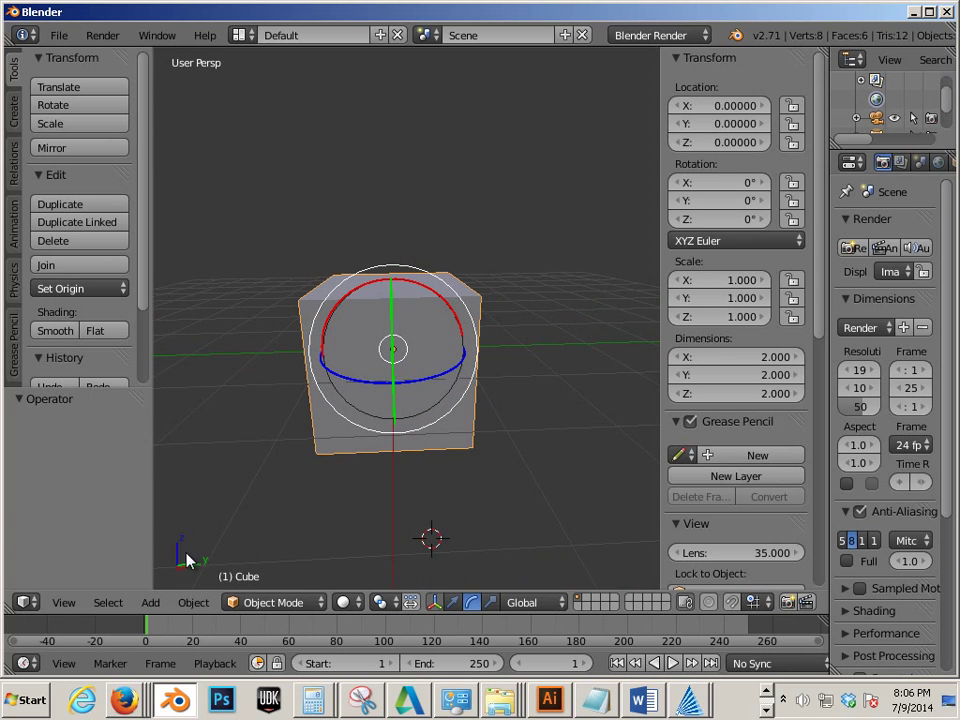
pyautogui.moveTo(287, 495); pyautogui.dragTo(471, 467, button='middle')
# - Try Y rotations of 60° and dragged values up to 217°, reset to 0°, and reselect the cube
pyautogui.click(734, 201)
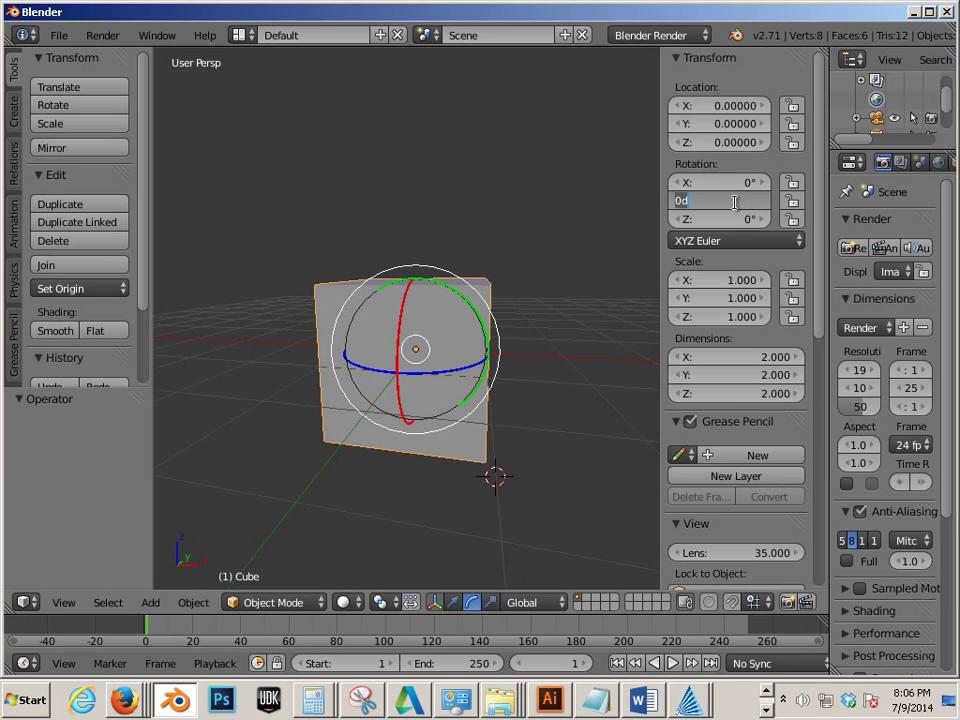
pyautogui.write('180')
pyautogui.press('BackSpace')
pyautogui.write('60')
pyautogui.press('Return')
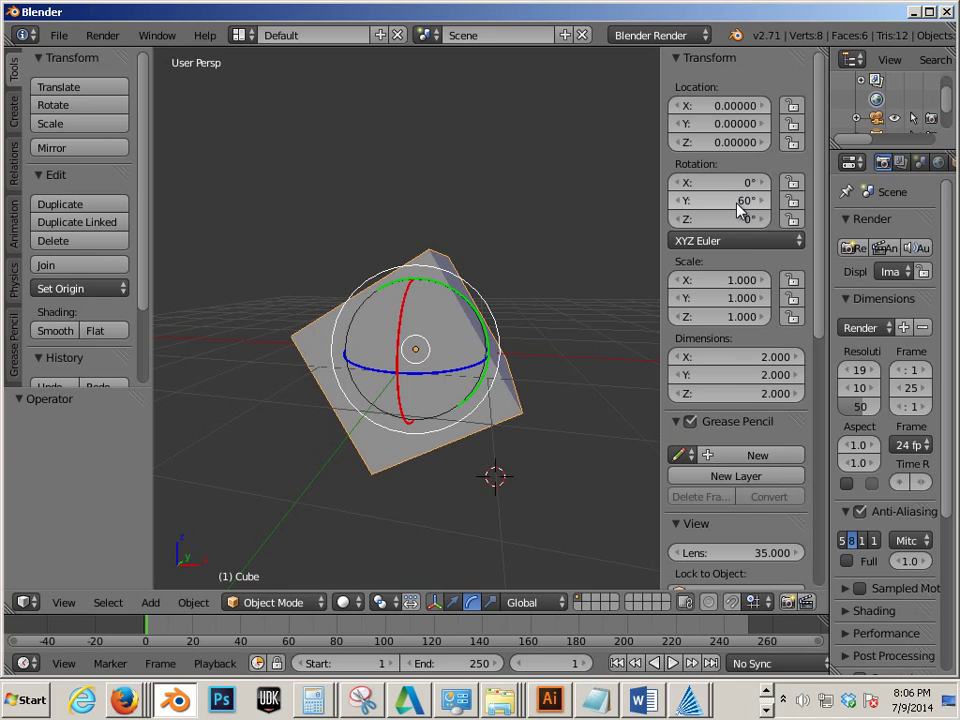
pyautogui.moveTo(735, 210); pyautogui.dragTo(521, 377)
pyautogui.press('Escape')
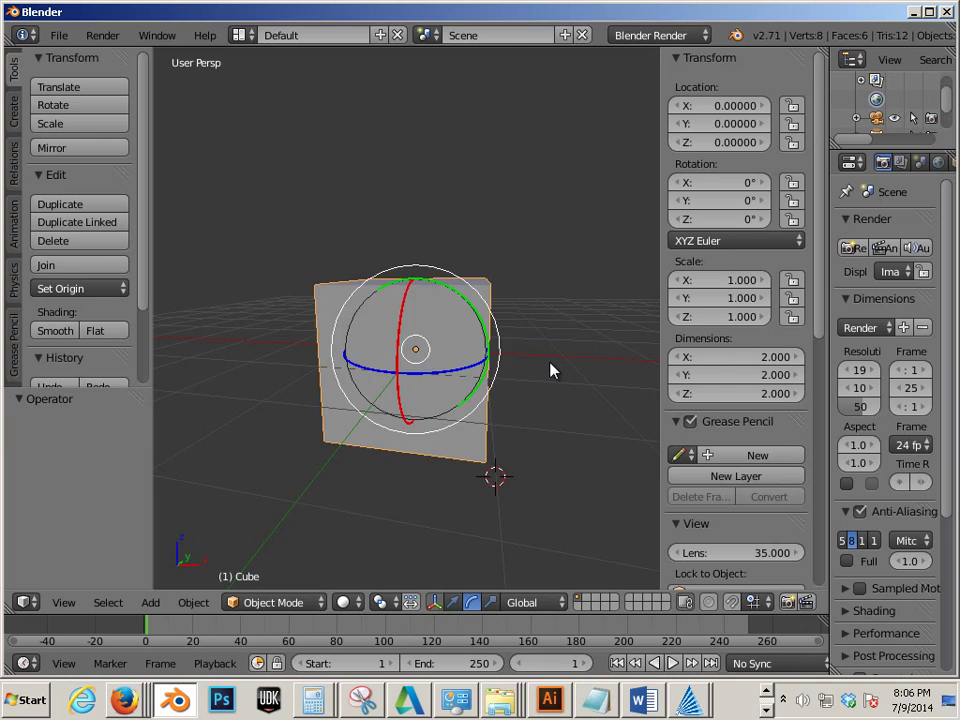
pyautogui.press('a')
pyautogui.rightClick(471, 371)
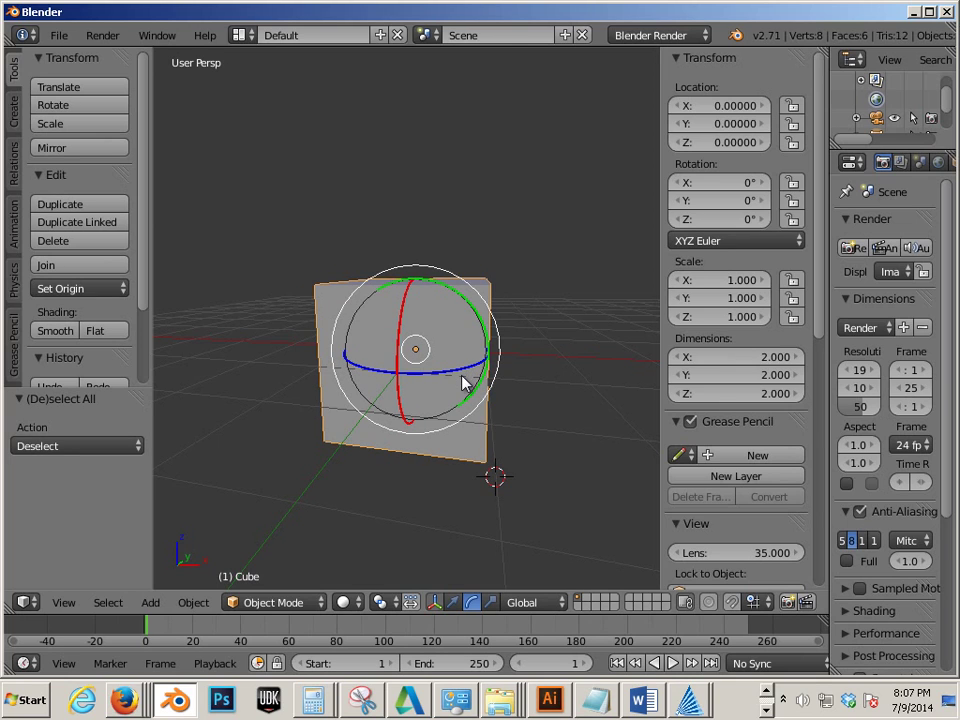
pyautogui.hotkey('ctrl', 'alt', 'g')
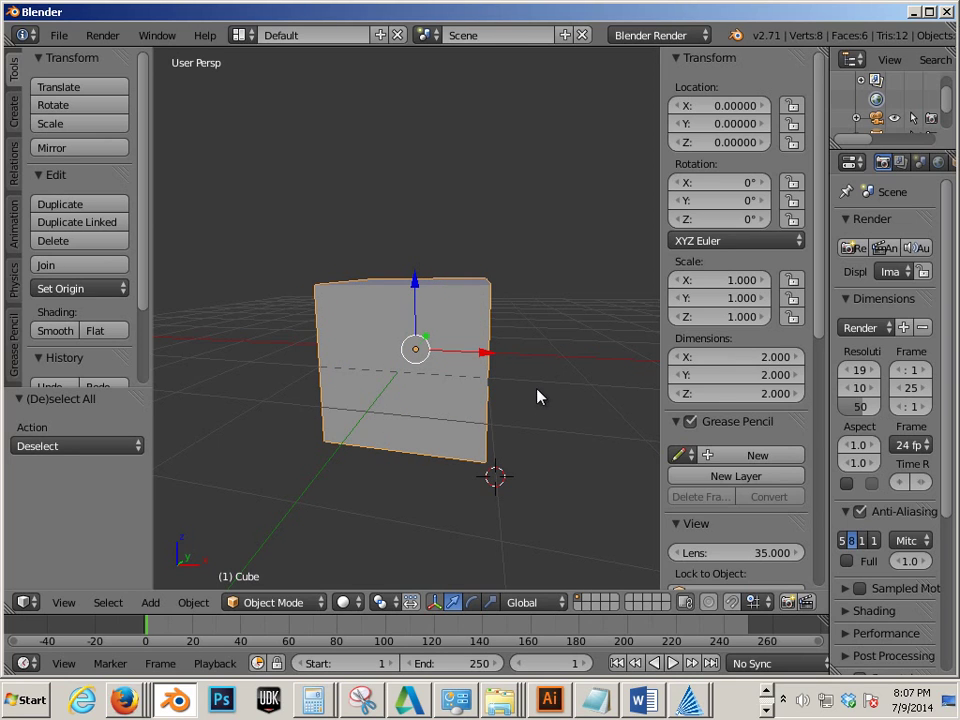
pyautogui.moveTo(558, 372); pyautogui.dragTo(508, 410, button='middle')
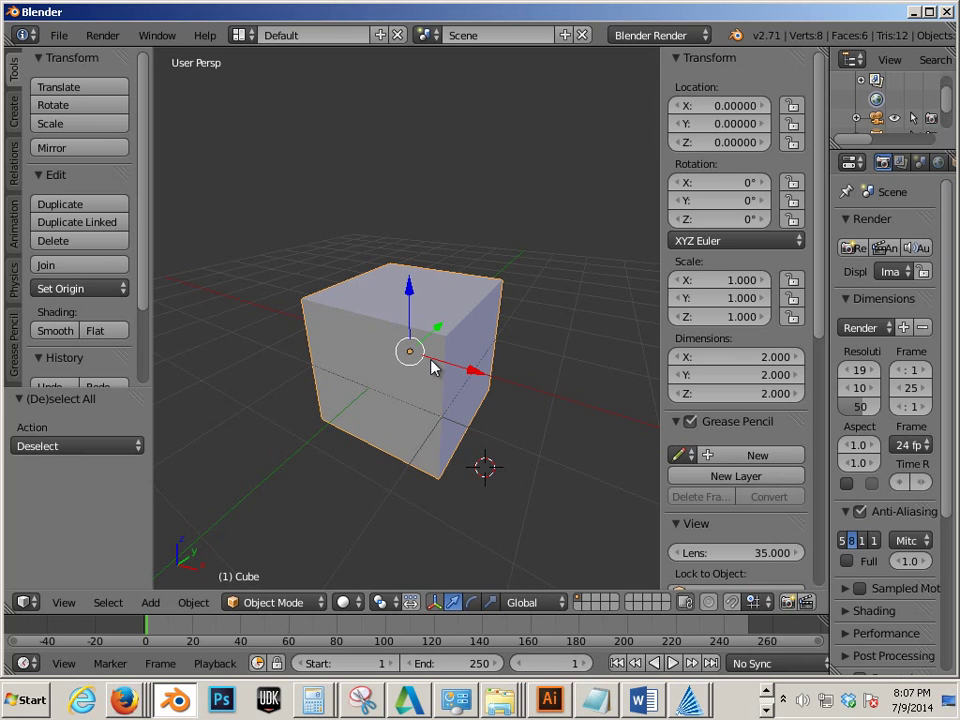
pyautogui.moveTo(432, 368); pyautogui.dragTo(337, 340, button='middle')
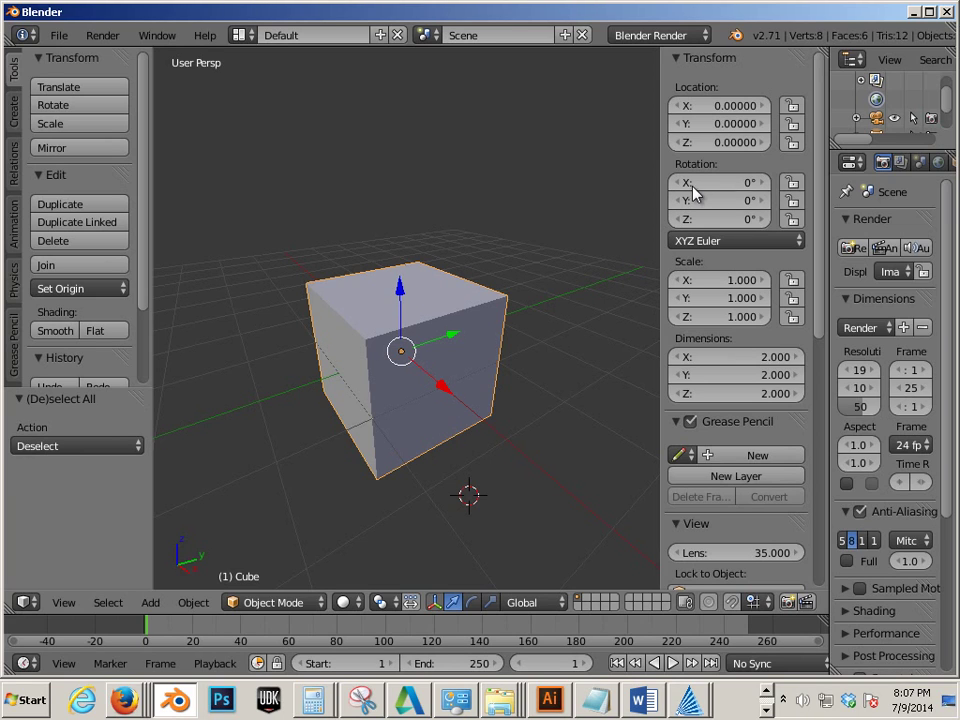
pyautogui.moveTo(700, 184); pyautogui.dragTo(574, 167)
pyautogui.hotkey('ctrl', 'z')
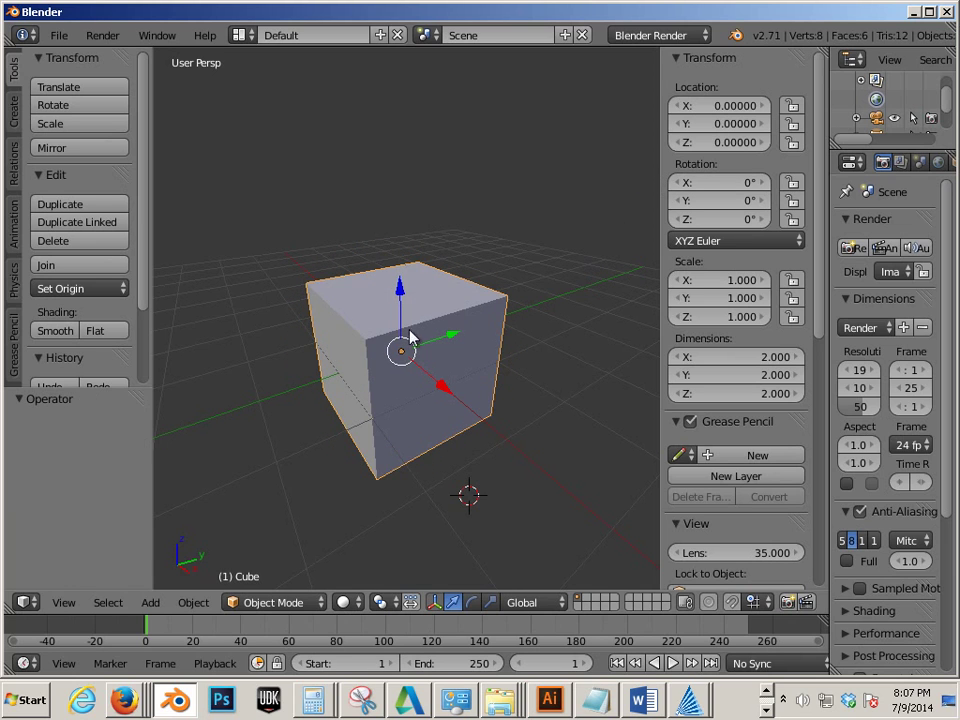
pyautogui.moveTo(525, 381); pyautogui.dragTo(420, 358, button='middle')
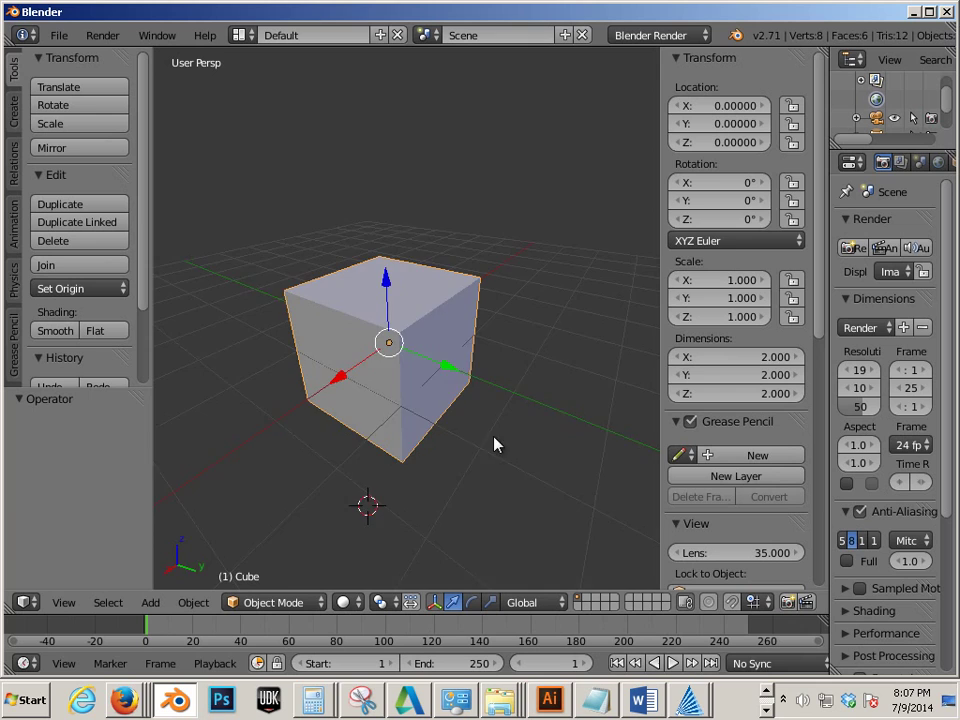
pyautogui.moveTo(493, 444); pyautogui.dragTo(557, 358, button='middle')
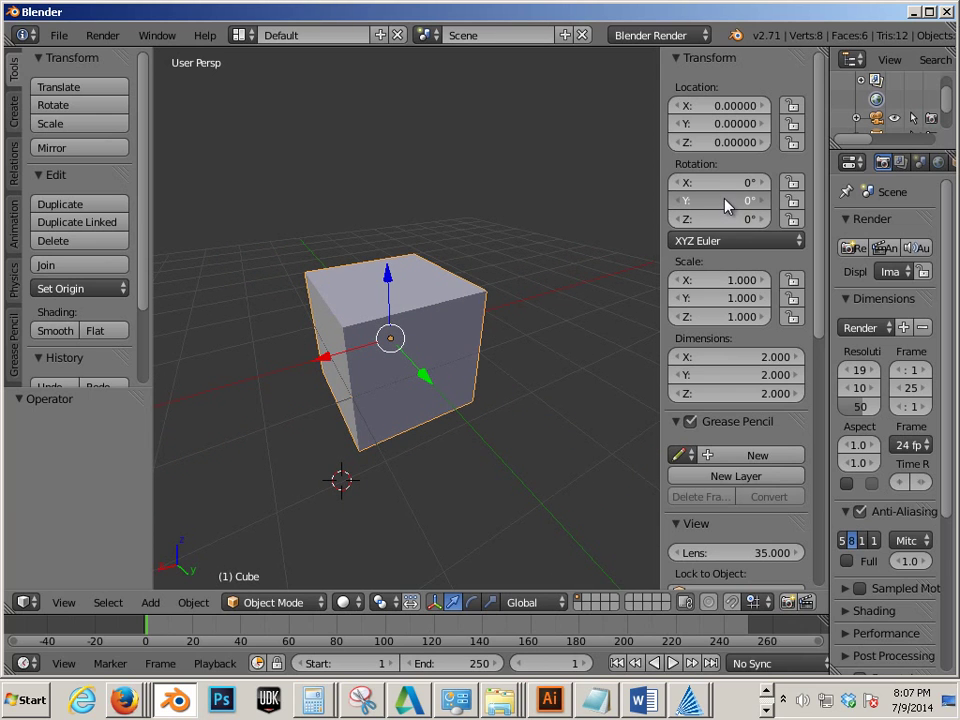
pyautogui.moveTo(725, 205); pyautogui.dragTo(806, 208)
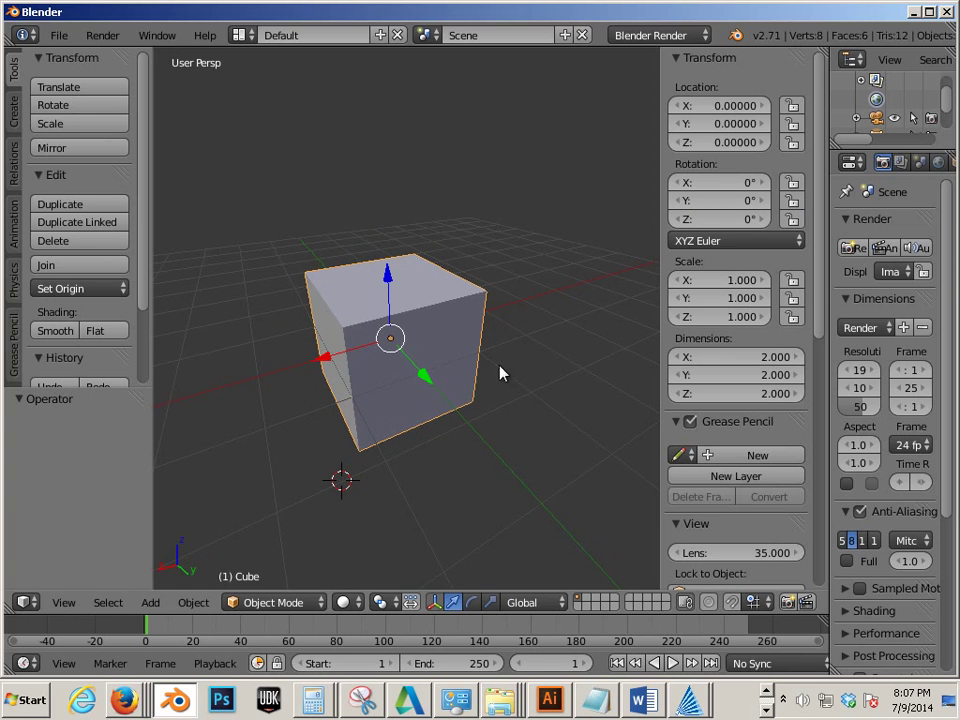
pyautogui.moveTo(502, 373); pyautogui.dragTo(634, 316, button='middle')
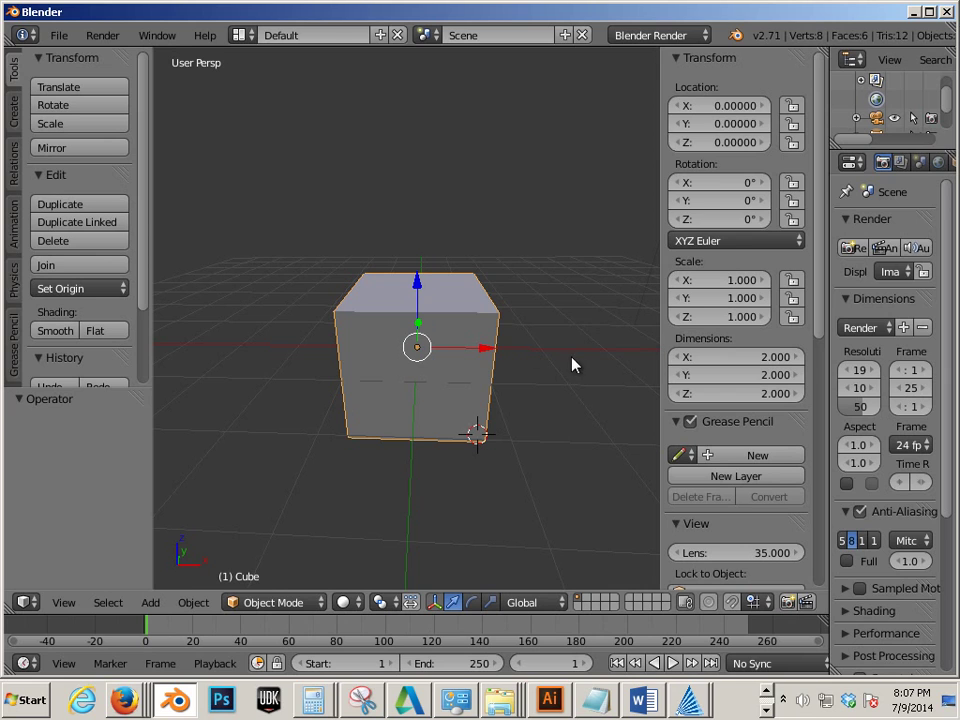
# - Rotate the cube exactly 90° on X
pyautogui.moveTo(572, 362); pyautogui.dragTo(497, 371, button='middle')
pyautogui.click(674, 185)
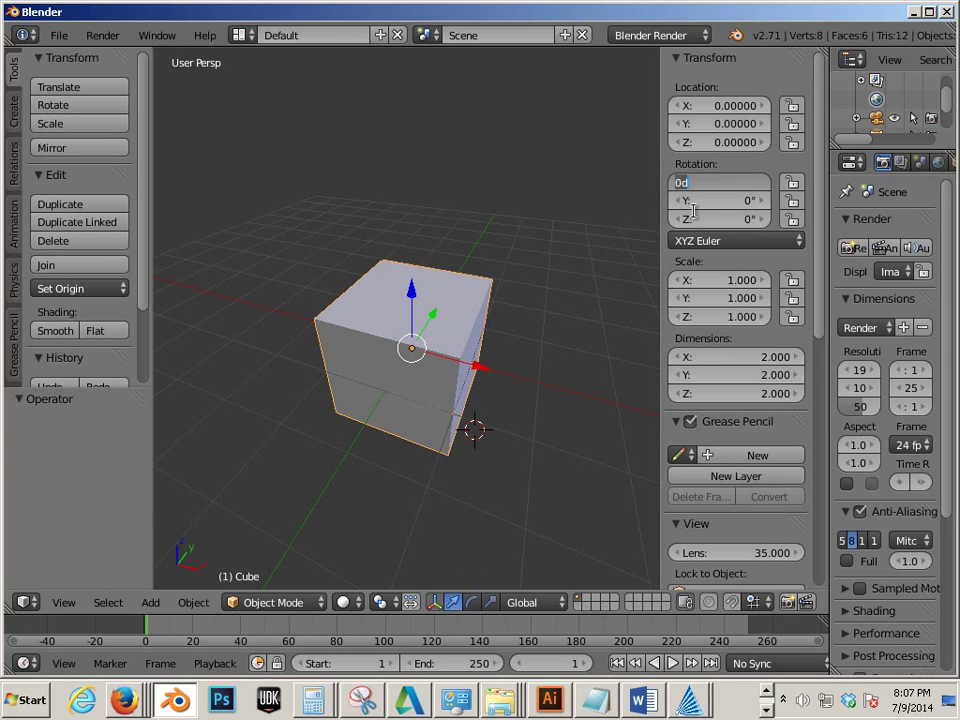
pyautogui.press('Escape')
pyautogui.moveTo(692, 189); pyautogui.dragTo(778, 190)
pyautogui.click(715, 181)
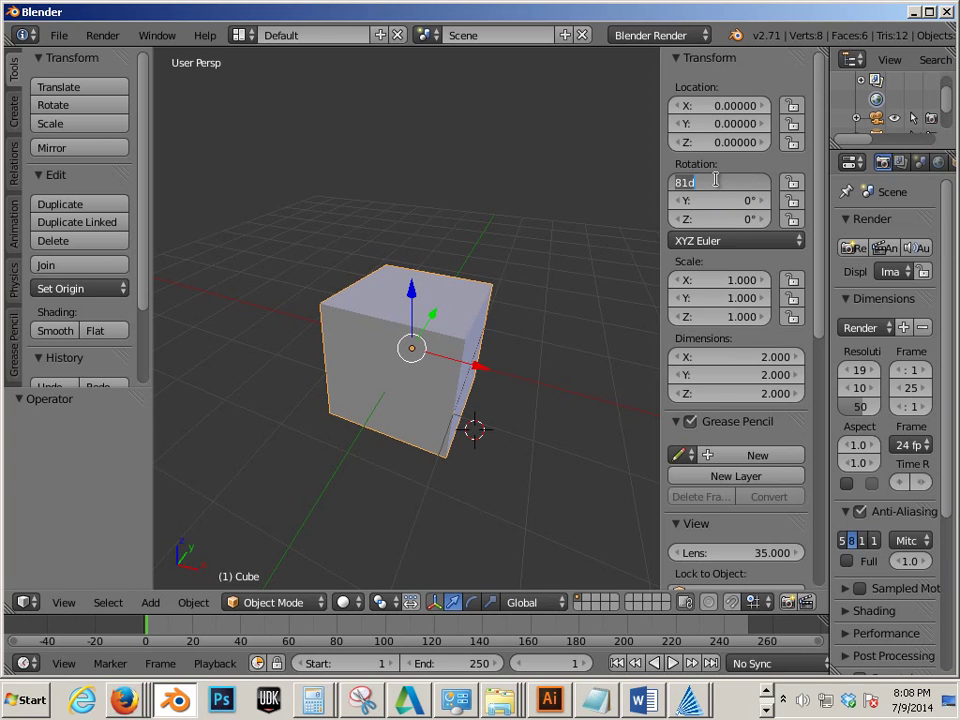
pyautogui.write('90')
pyautogui.press('Return')
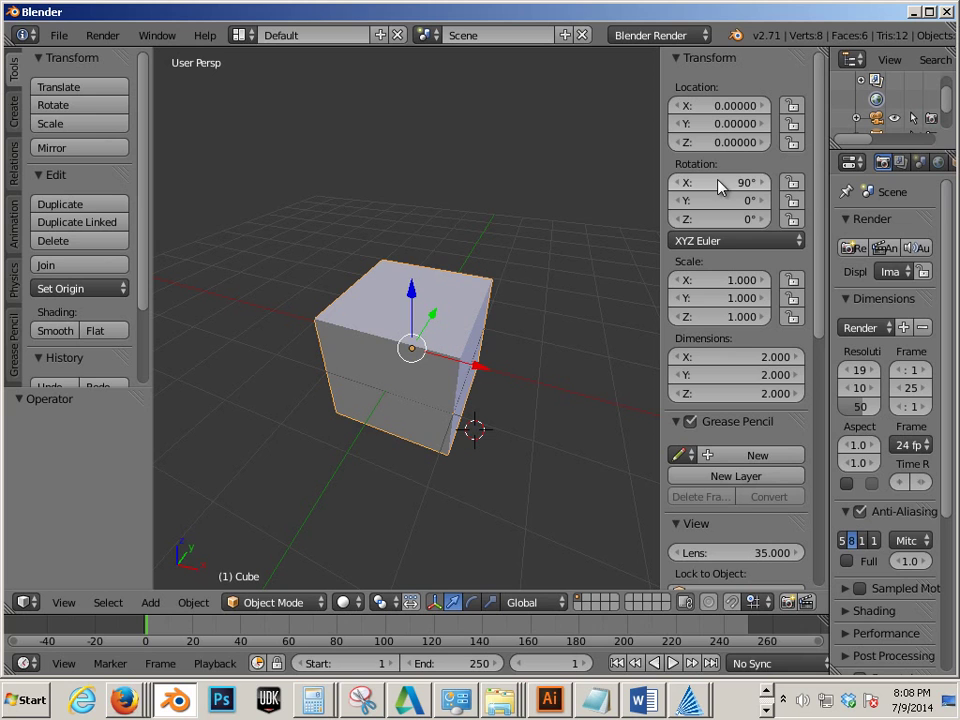
# - Scale the cube up uniformly to 1.819 with the scale gizmo
pyautogui.hotkey('ctrl', 'alt', 's')
pyautogui.moveTo(418, 365); pyautogui.dragTo(422, 369)
pyautogui.scroll(-3, 603, 417)
pyautogui.moveTo(493, 476); pyautogui.dragTo(165, 448, button='middle')
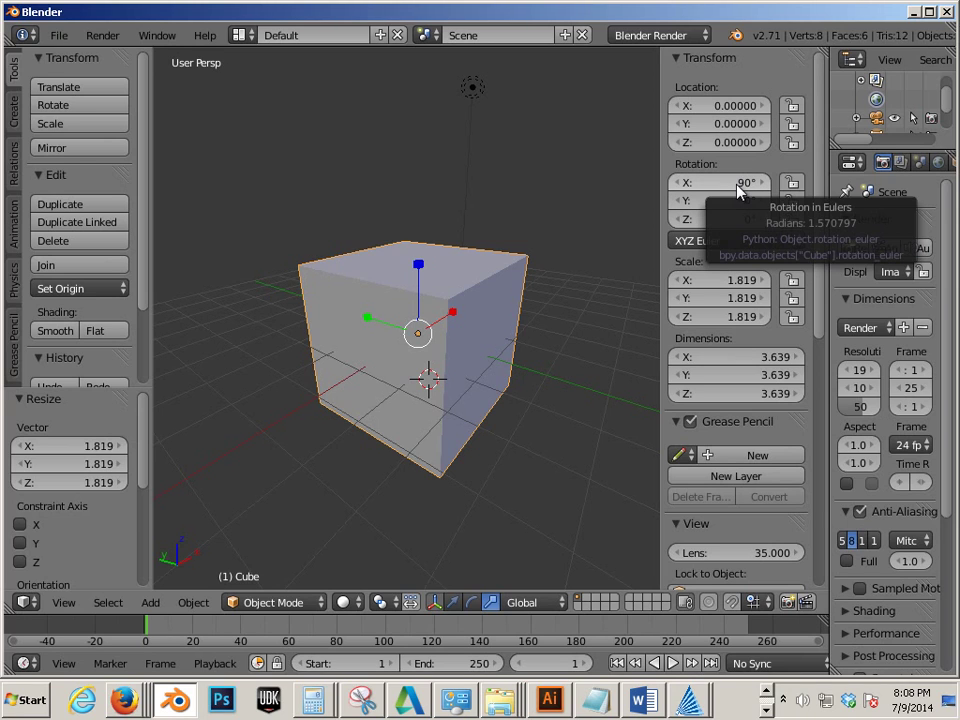
# - Apply the cube's rotation and then its scale via Object > Apply
pyautogui.click(193, 604)
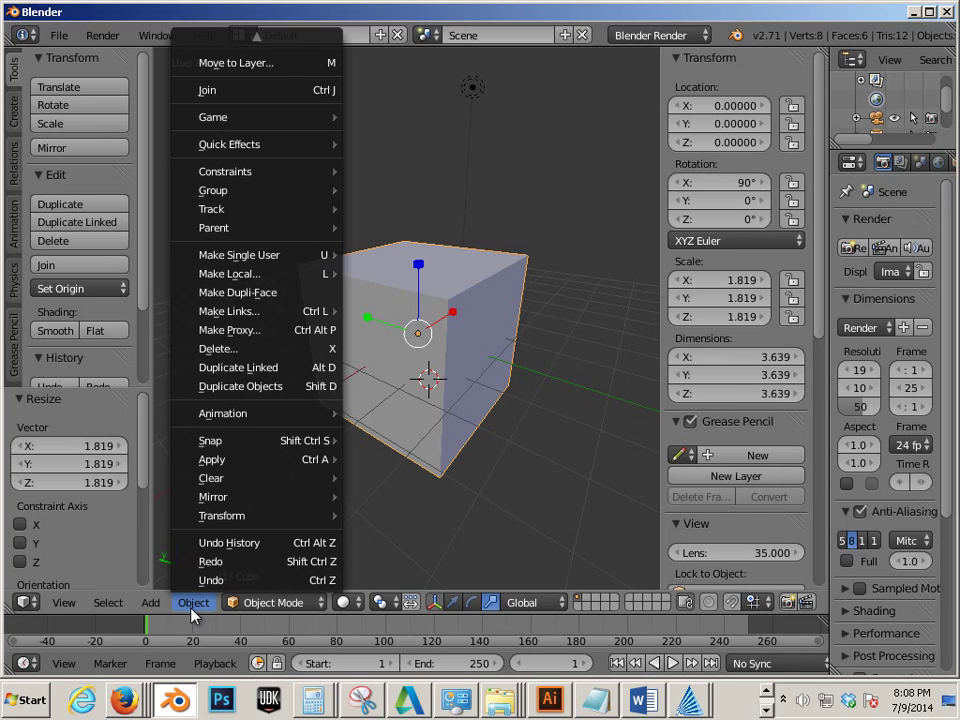
pyautogui.moveTo(232, 470)
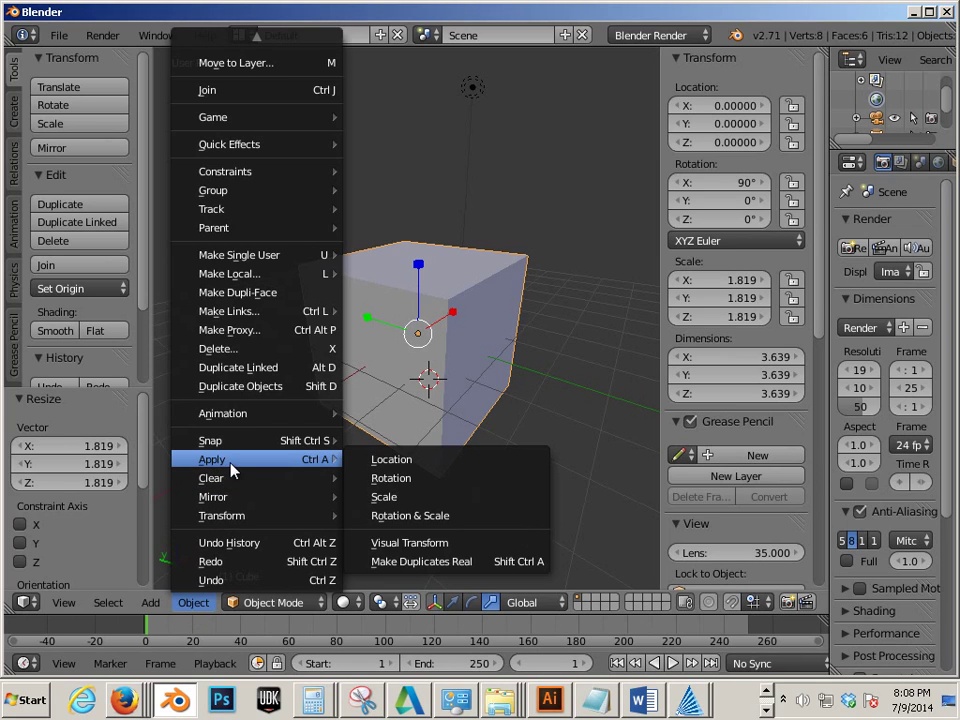
pyautogui.click(451, 485)
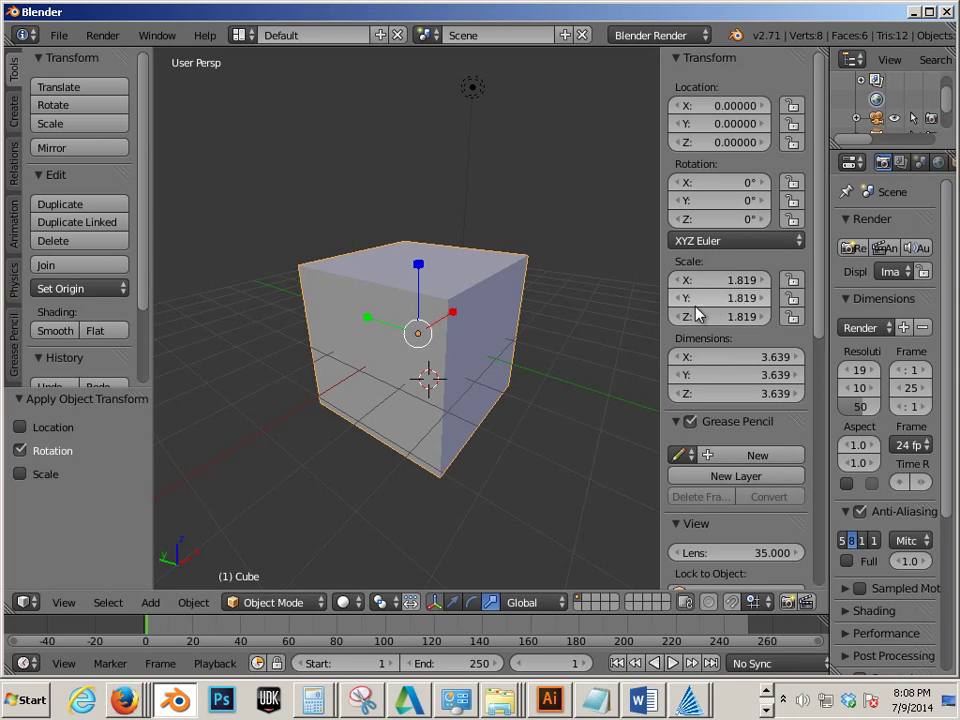
pyautogui.click(194, 602)
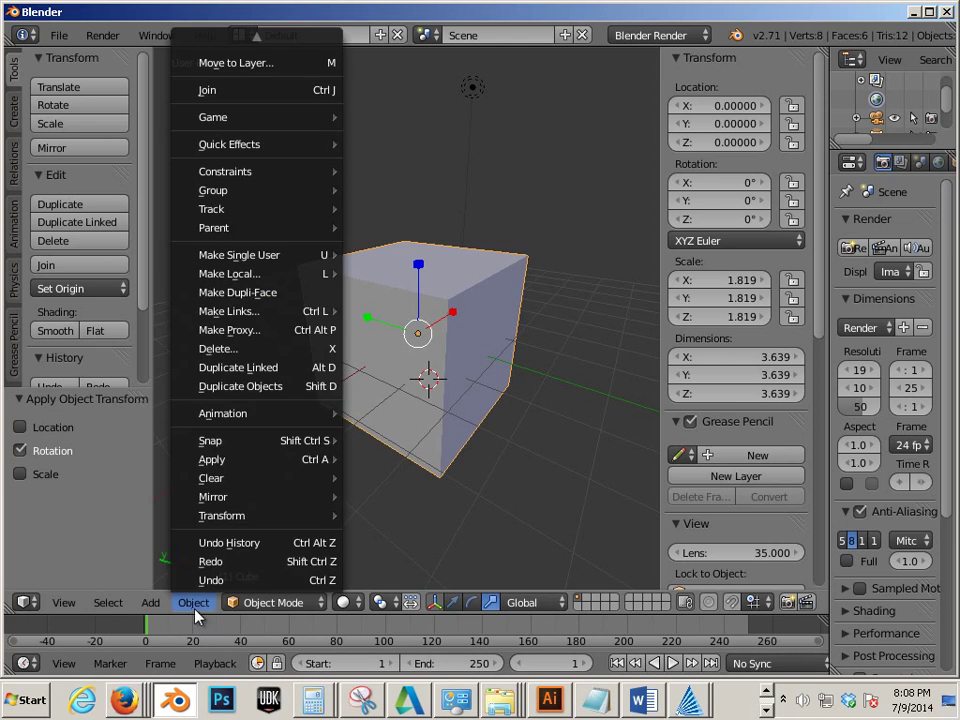
pyautogui.moveTo(230, 468)
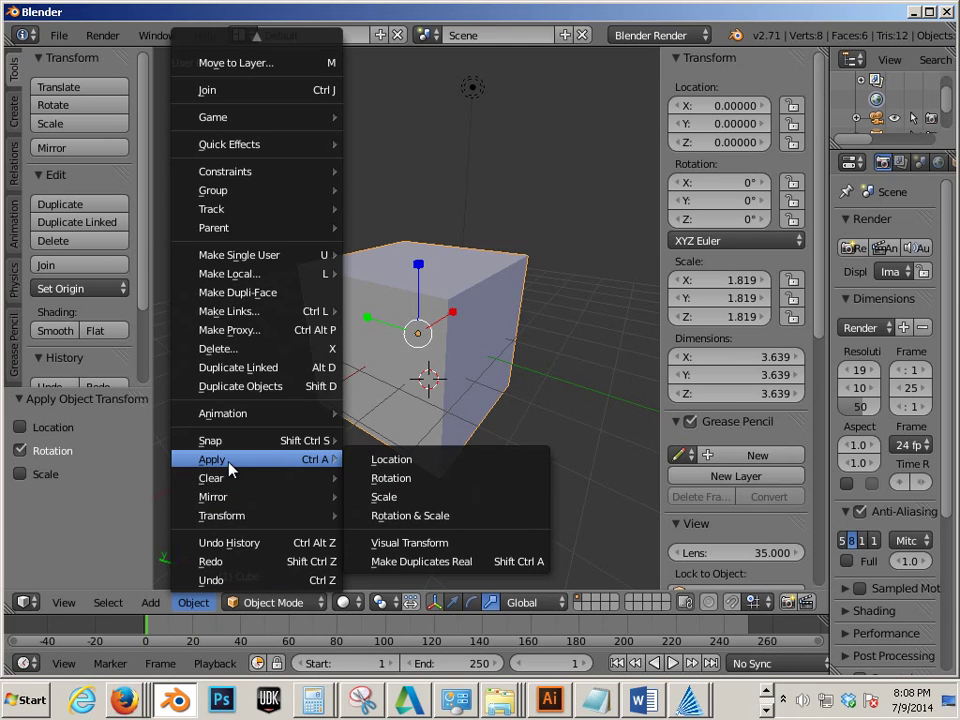
pyautogui.click(443, 497)
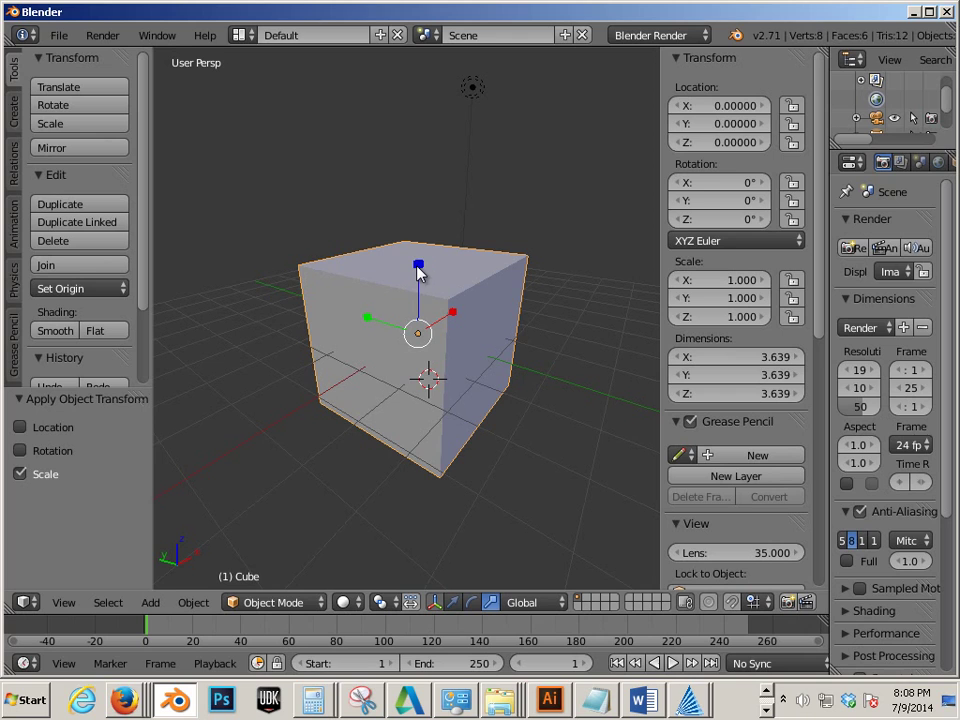
# - Stretch the cube along Z into a negative scale of -1.248
pyautogui.moveTo(418, 270); pyautogui.dragTo(420, 428)
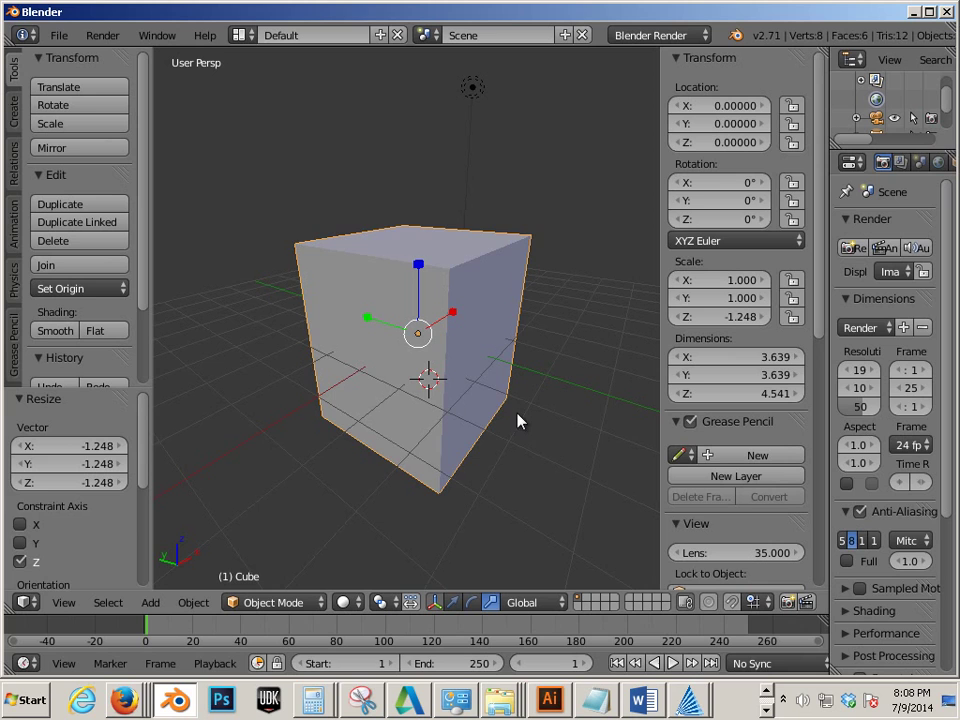
pyautogui.moveTo(486, 420); pyautogui.dragTo(567, 330, button='middle')
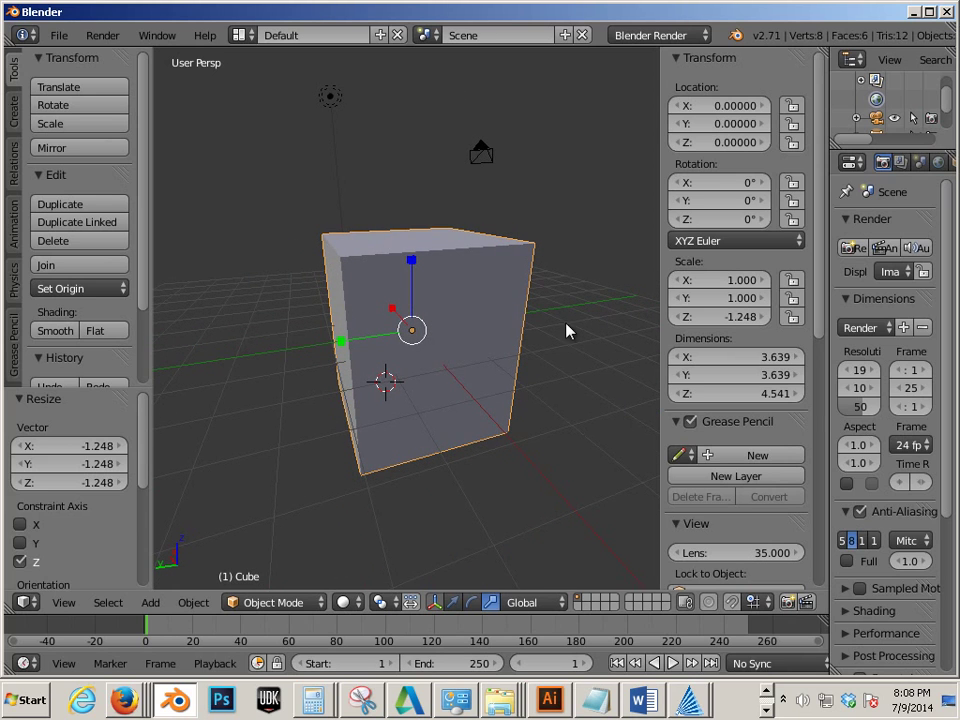
pyautogui.scroll(-10, 690, 440)
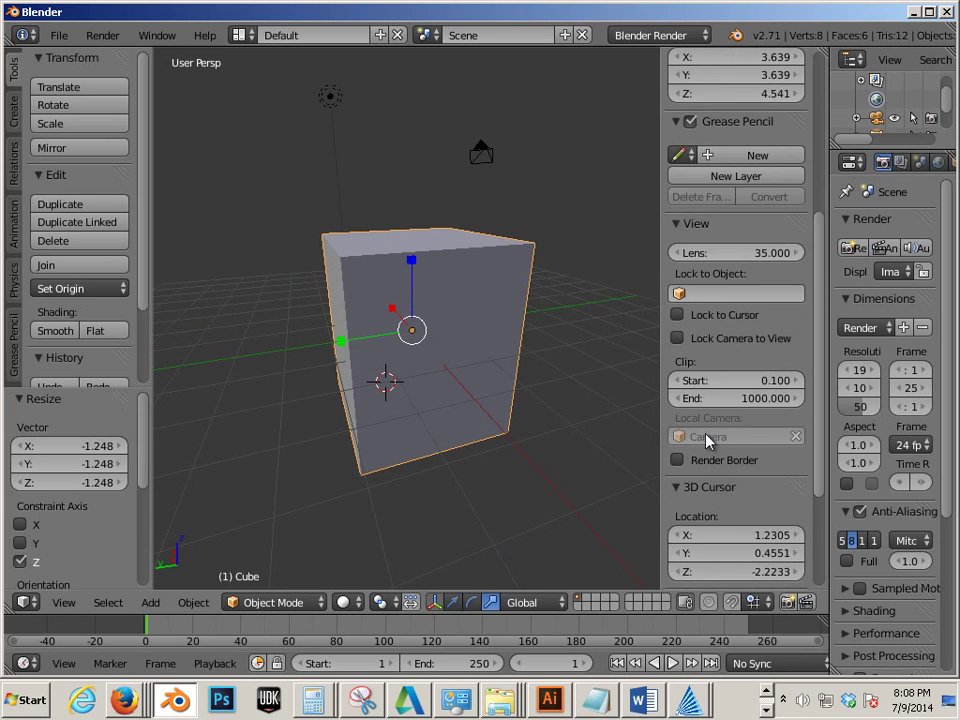
# - Turn on Backface Culling in the side panel's Shading section
pyautogui.click(674, 488)
pyautogui.scroll(-4, 678, 495)
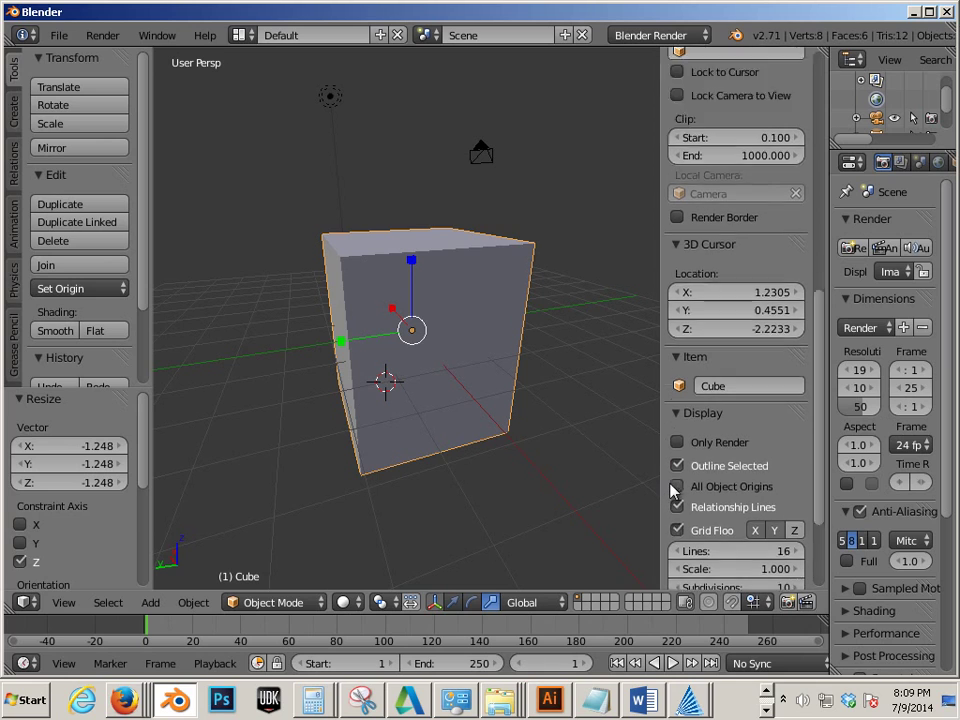
pyautogui.scroll(-4, 680, 521)
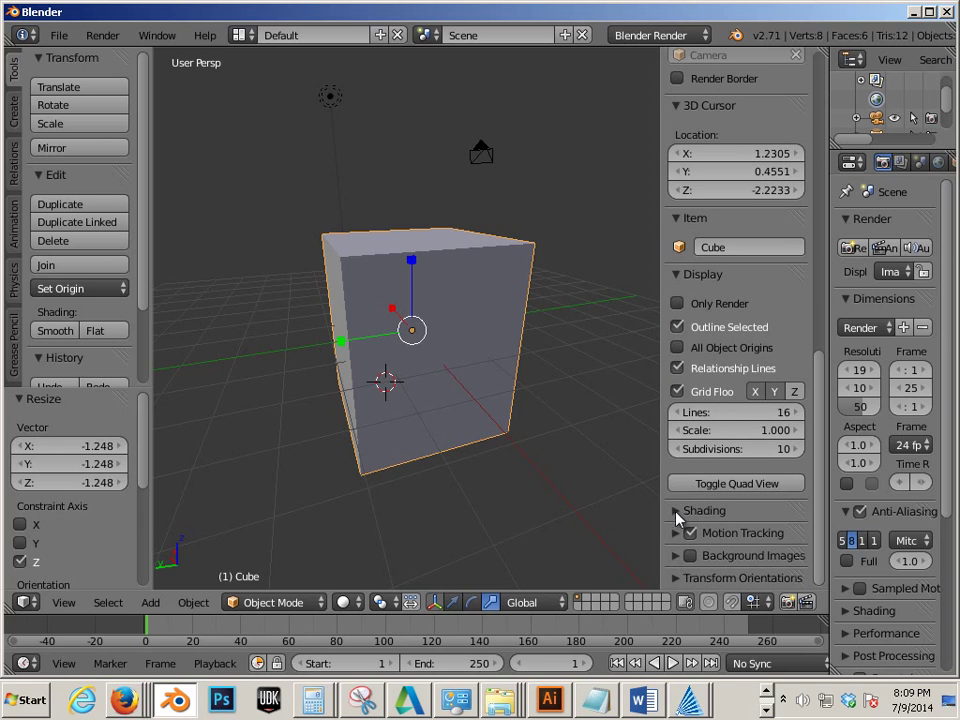
pyautogui.click(678, 512)
pyautogui.scroll(-3, 677, 520)
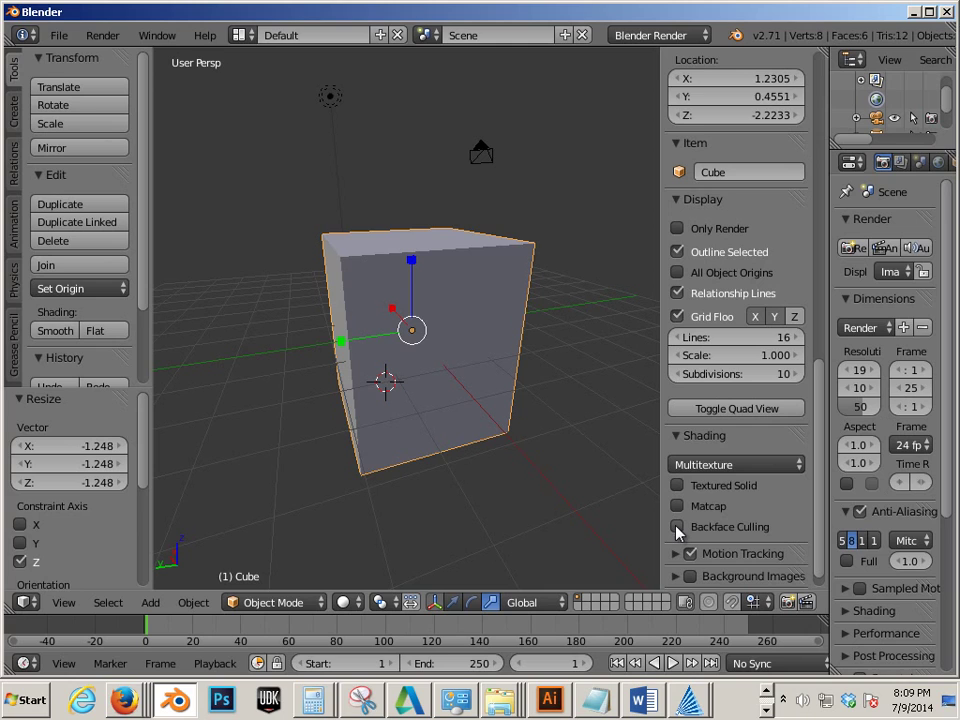
pyautogui.click(677, 528)
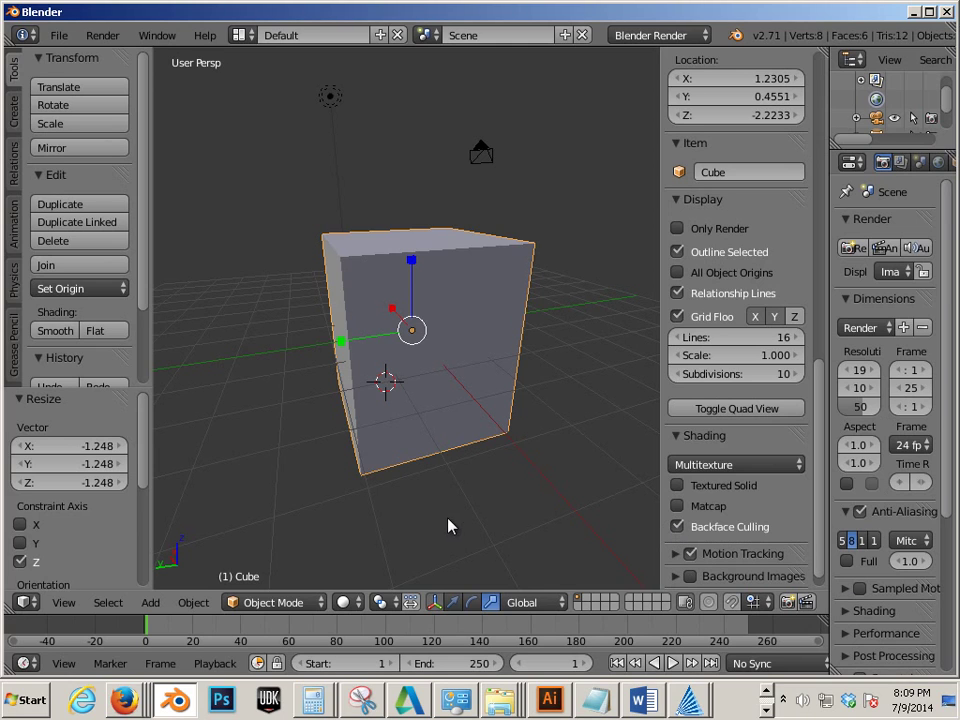
# - Apply Rotation & Scale, reselect the cube to inspect it, then undo the change
pyautogui.click(193, 602)
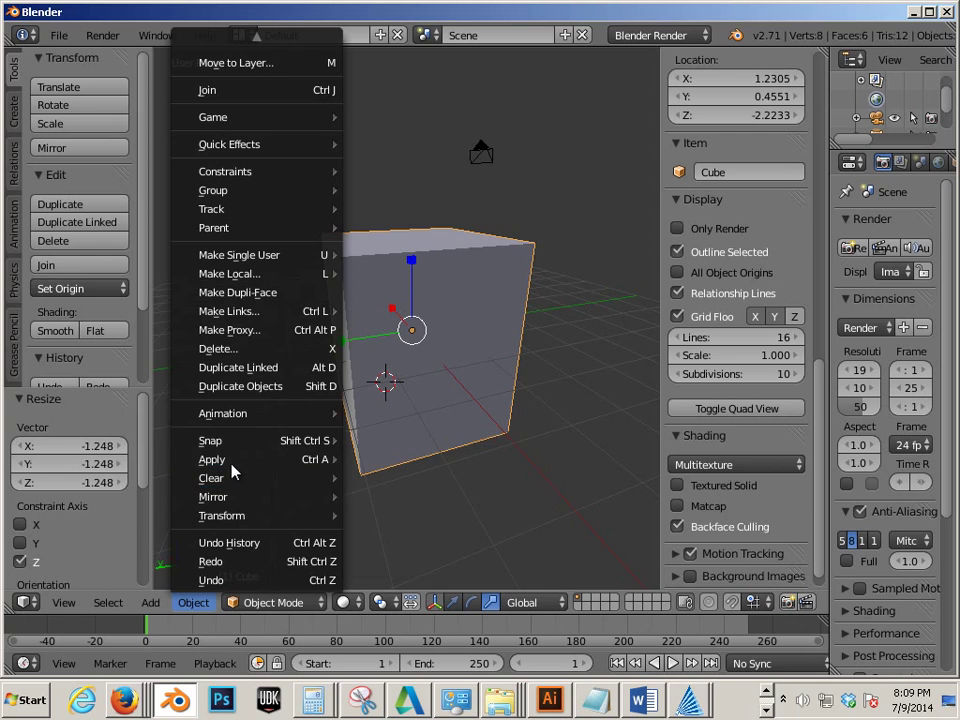
pyautogui.moveTo(235, 462)
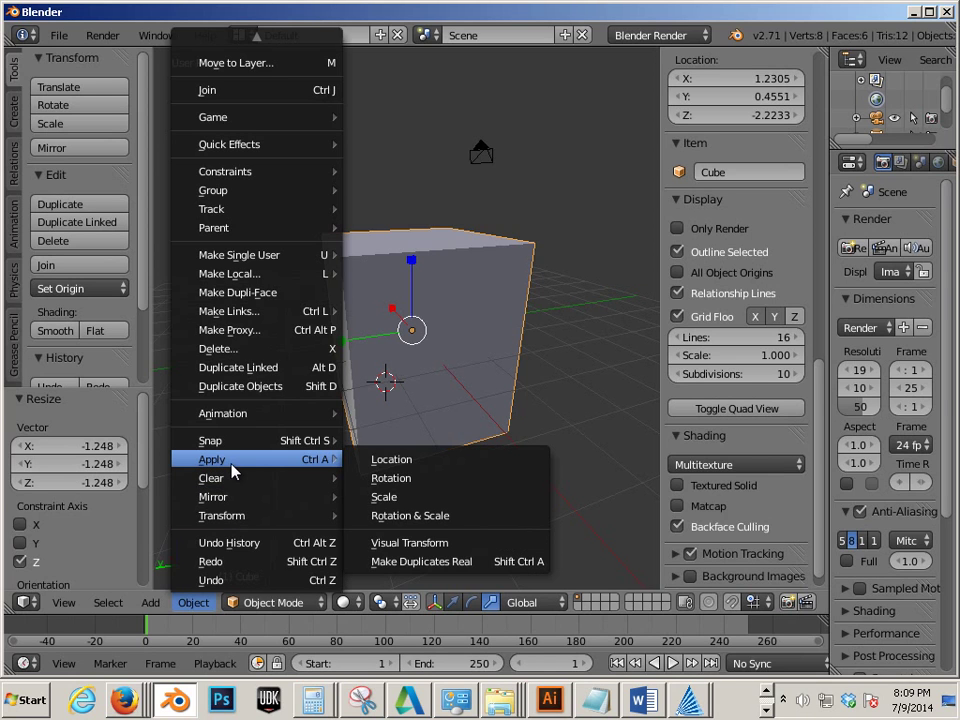
pyautogui.click(428, 516)
pyautogui.press('a')
pyautogui.moveTo(441, 497); pyautogui.dragTo(440, 411, button='middle')
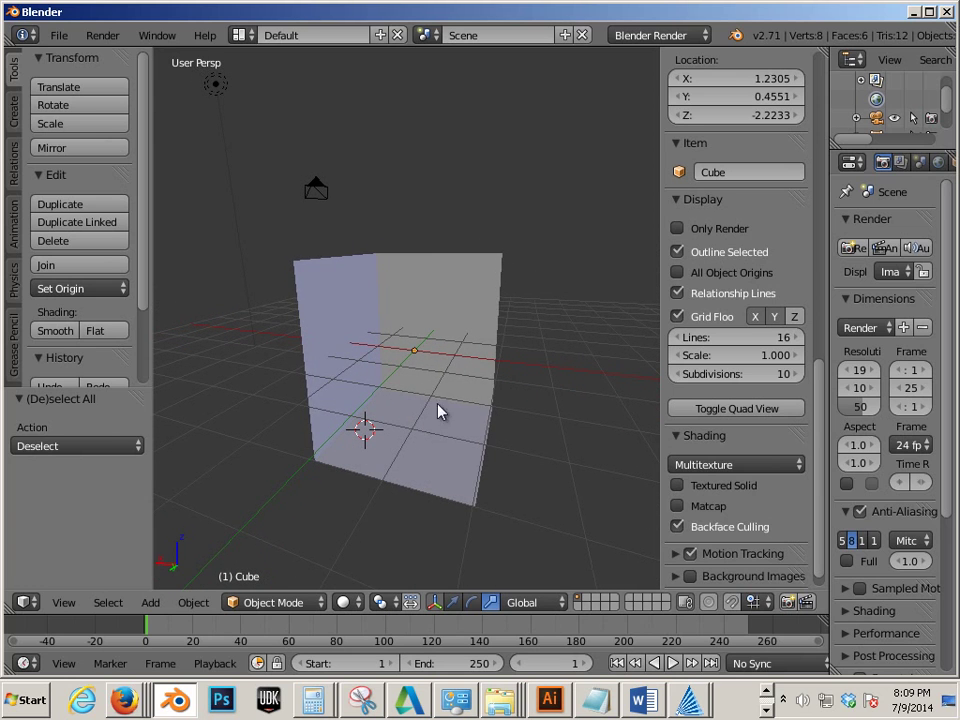
pyautogui.rightClick(440, 411)
pyautogui.moveTo(557, 508); pyautogui.dragTo(473, 500, button='middle')
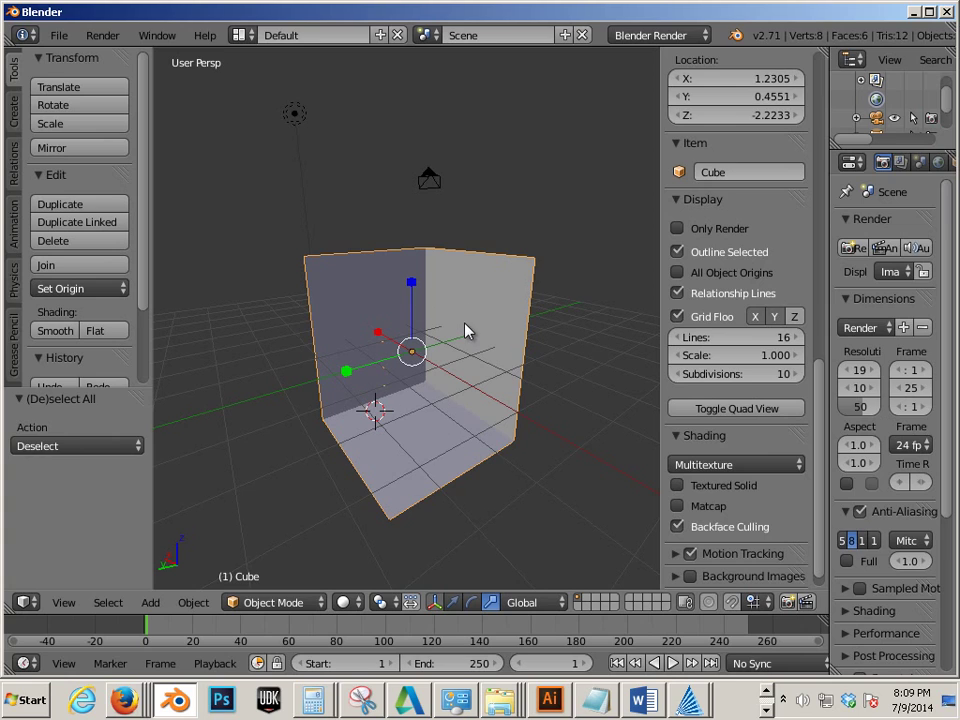
pyautogui.keyDown('shift'); pyautogui.rightClick(377, 394); pyautogui.keyUp('shift')
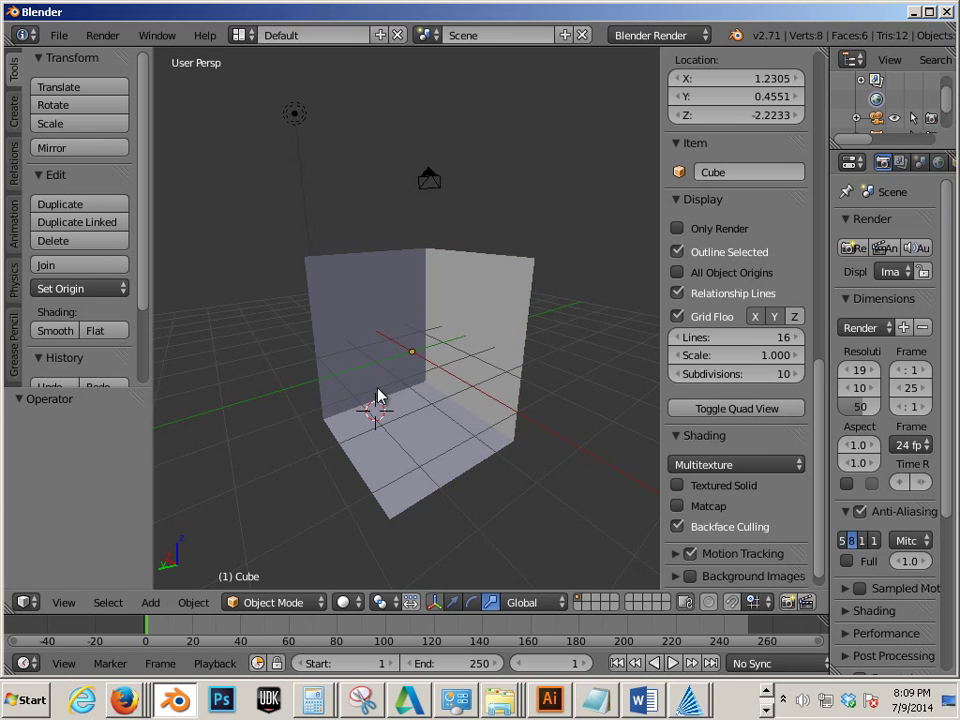
pyautogui.keyDown('shift'); pyautogui.rightClick(380, 398); pyautogui.keyUp('shift')
pyautogui.hotkey('ctrl', 'z')
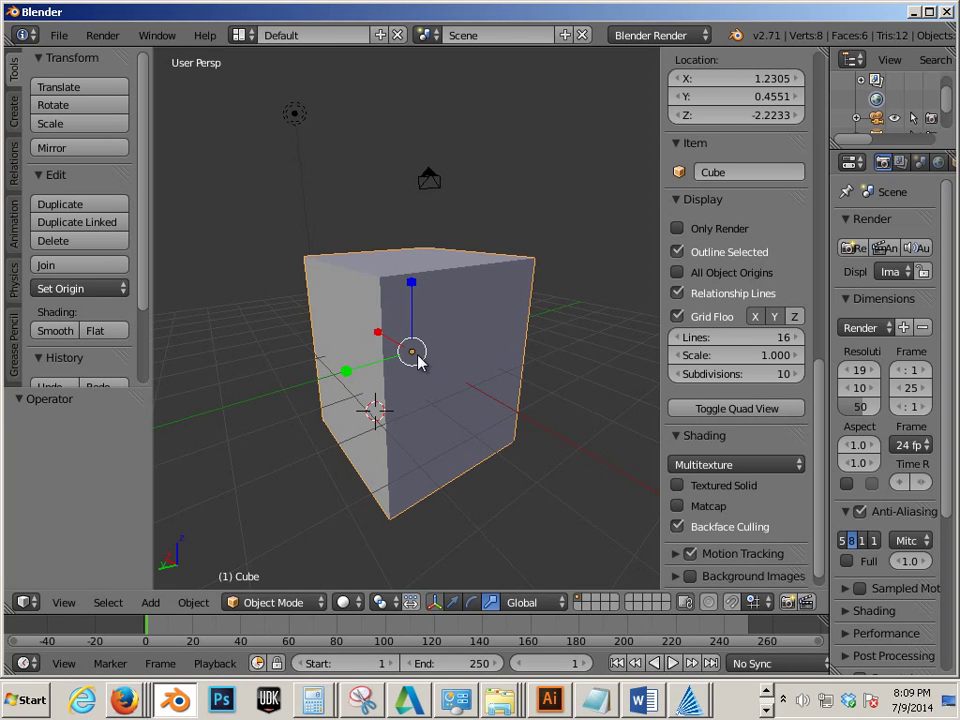
# - Apply Rotation & Scale again and reselect the now inside-out cube
pyautogui.click(193, 602)
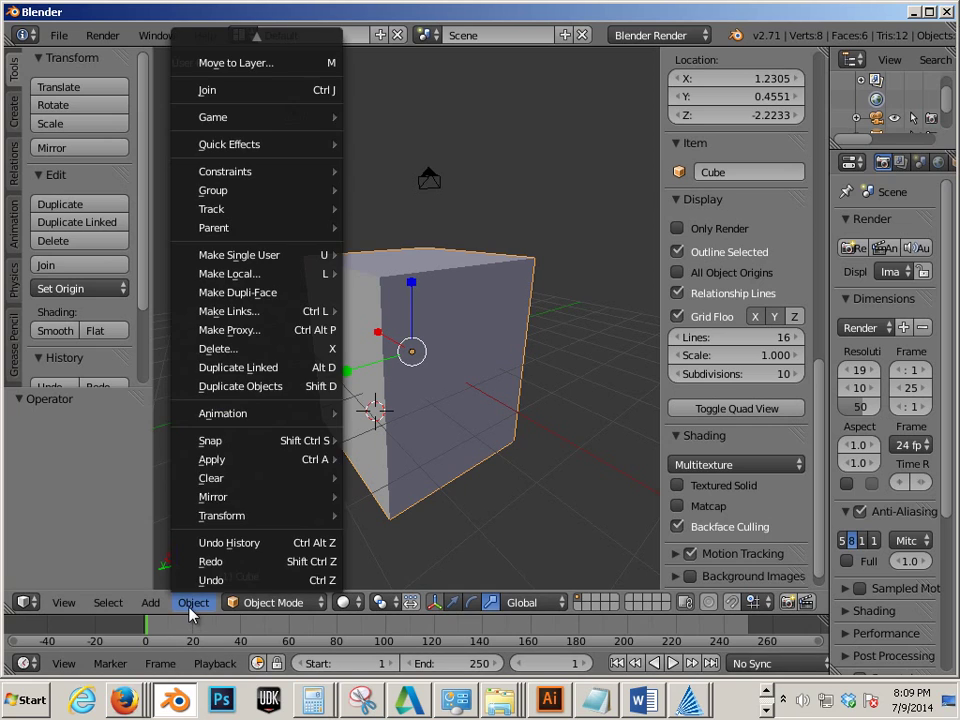
pyautogui.moveTo(185, 465)
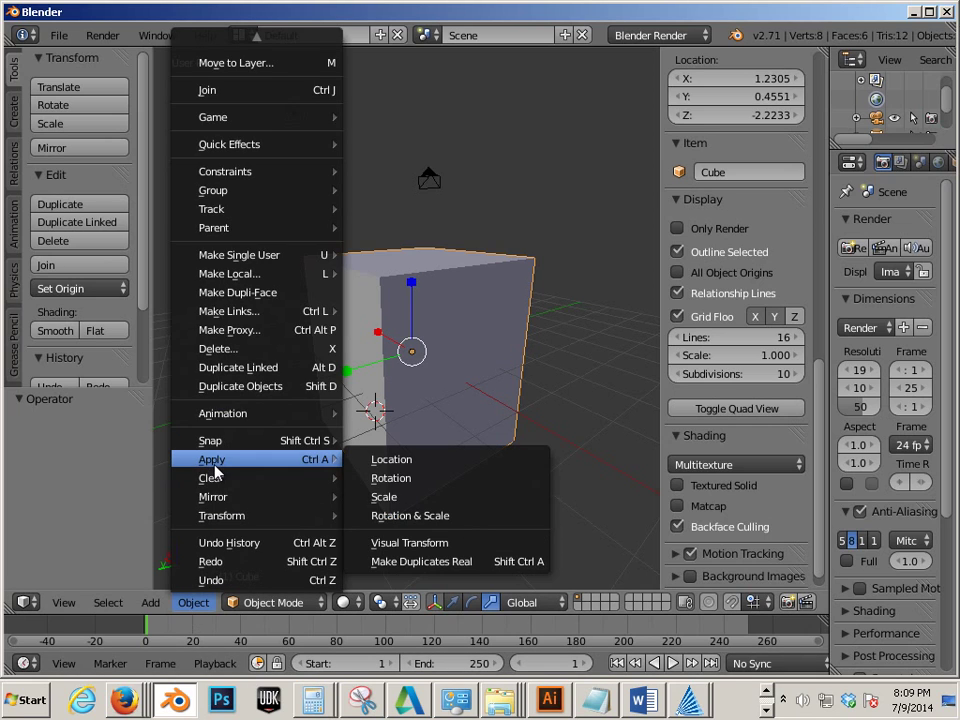
pyautogui.click(451, 517)
pyautogui.press('a')
pyautogui.rightClick(456, 478)
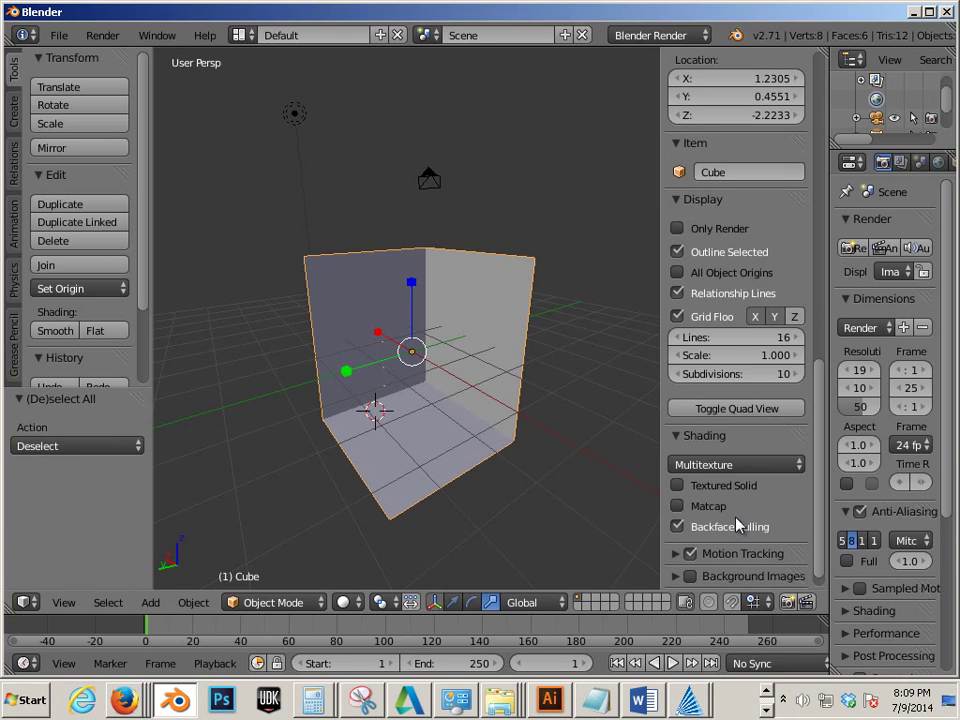
pyautogui.scroll(3, 739, 521)
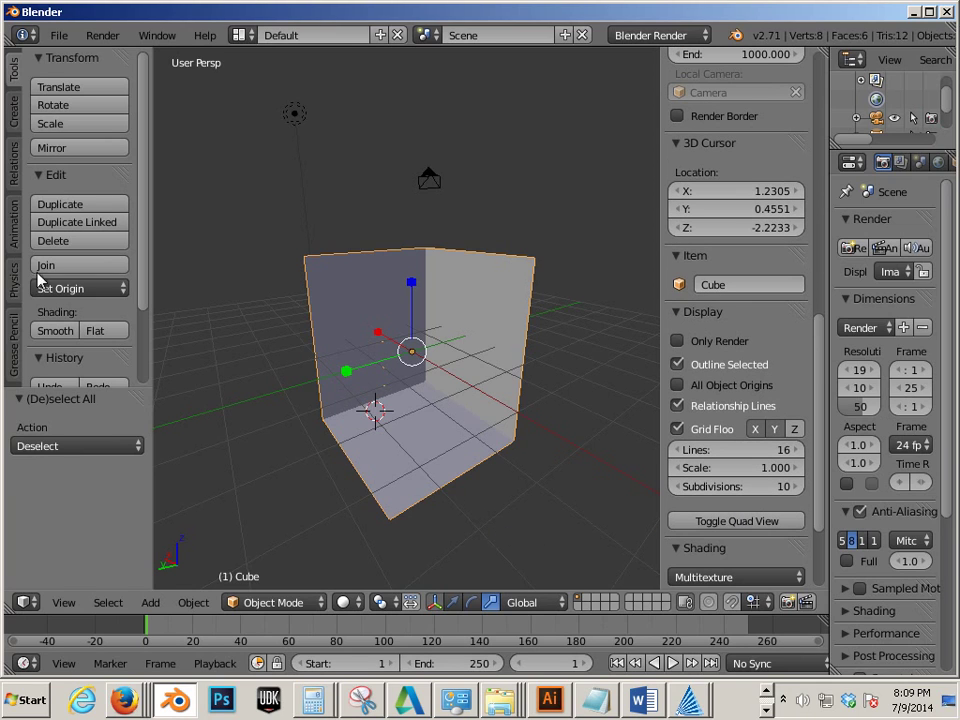
# - Flip the cube's normals with Normals > Flip Direction in Edit Mode, then return to Object Mode
pyautogui.click(15, 168)
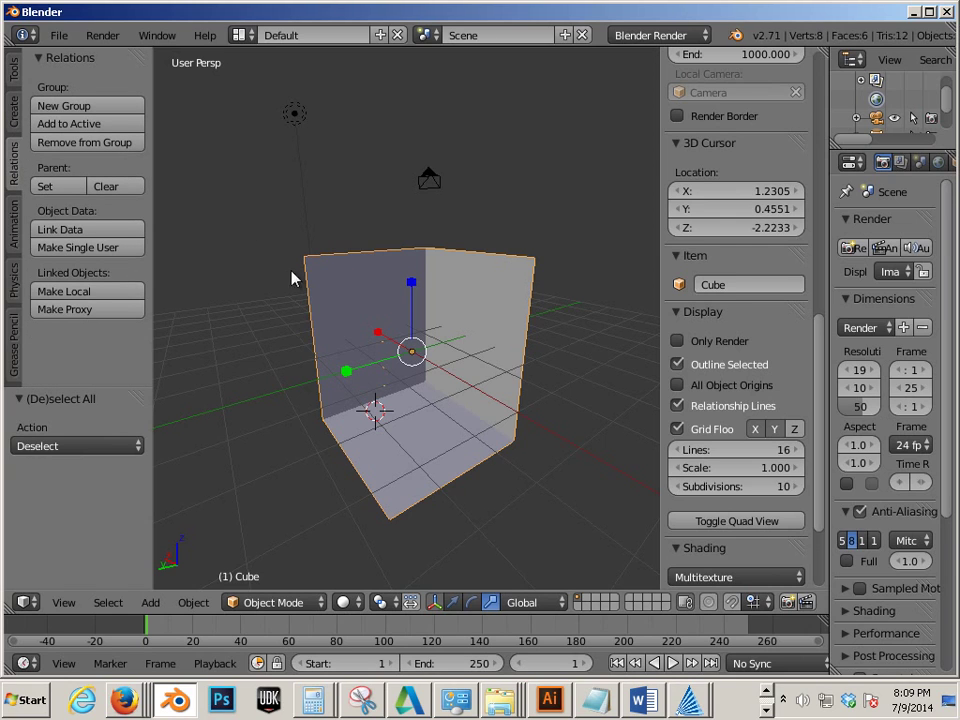
pyautogui.press('Tab')
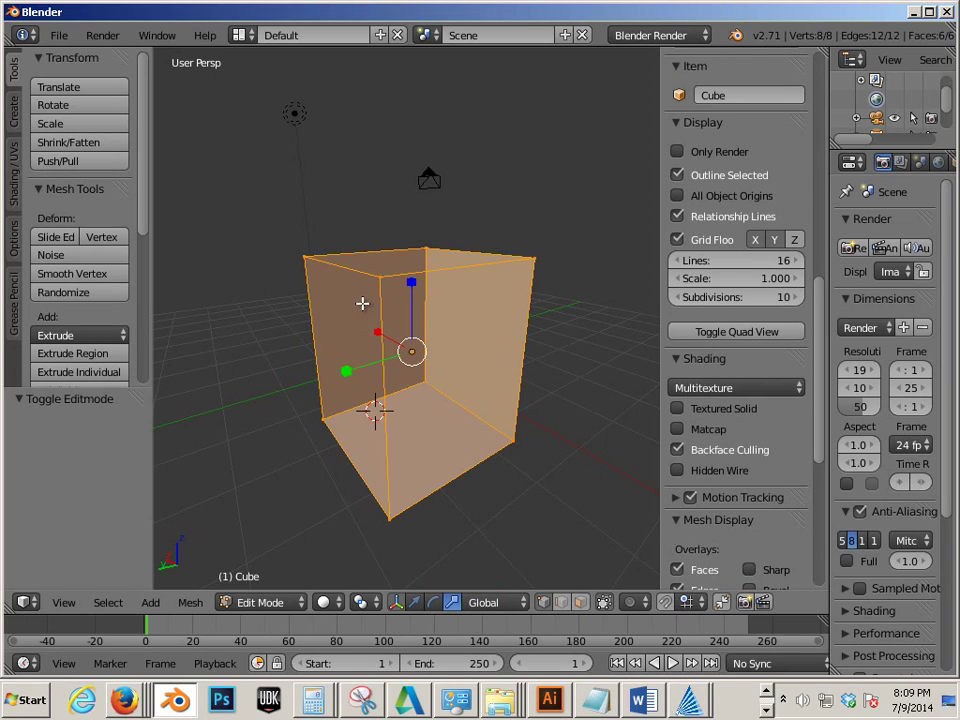
pyautogui.click(15, 177)
pyautogui.click(95, 241)
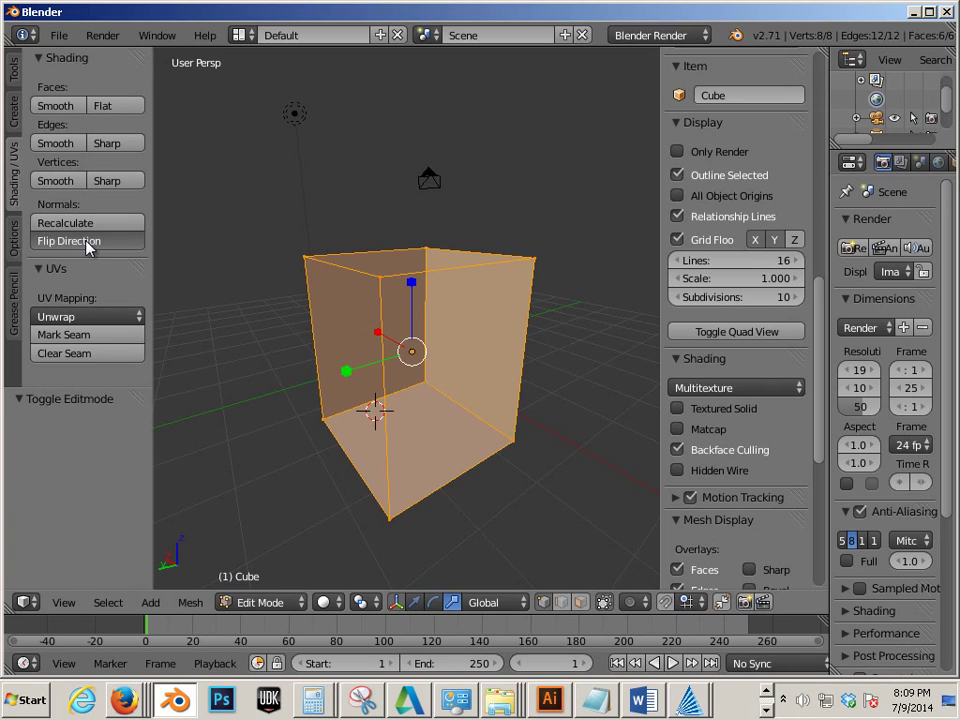
pyautogui.press('Tab')
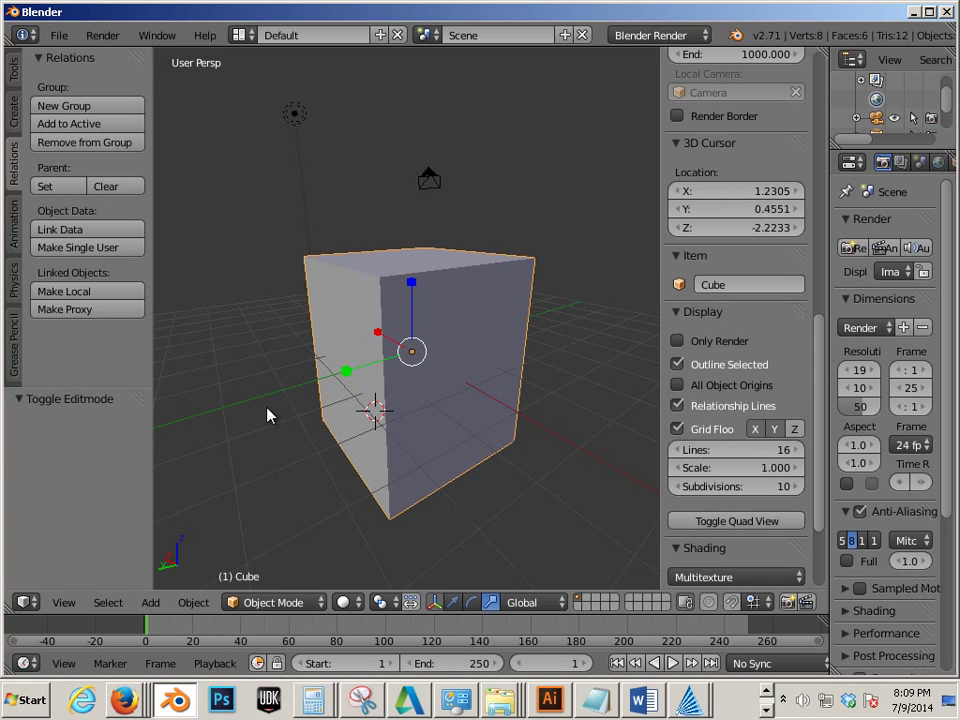
pyautogui.press('a')
pyautogui.scroll(-4, 276, 430)
pyautogui.moveTo(283, 439); pyautogui.dragTo(352, 432, button='middle')
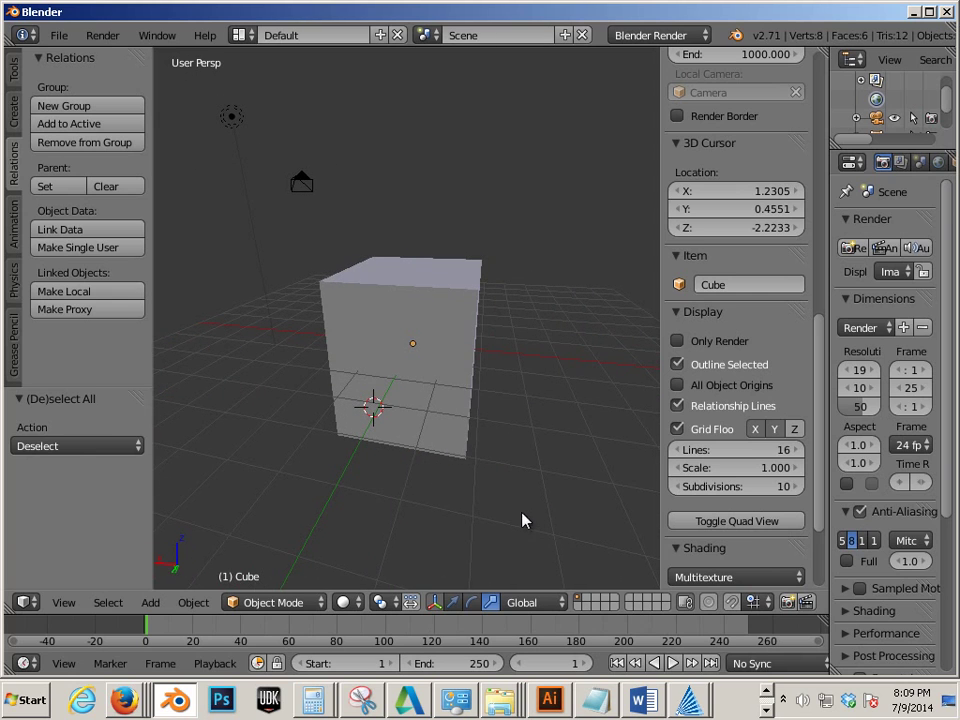
pyautogui.scroll(8, 715, 489)
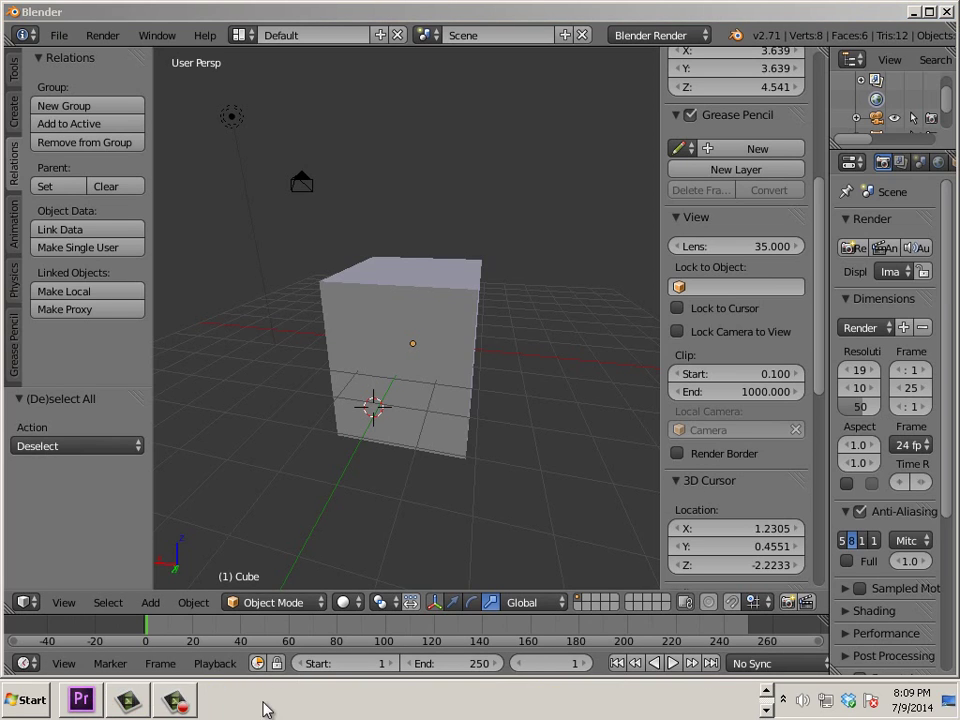
pyautogui.click(172, 700)
pyautogui.click(639, 265)
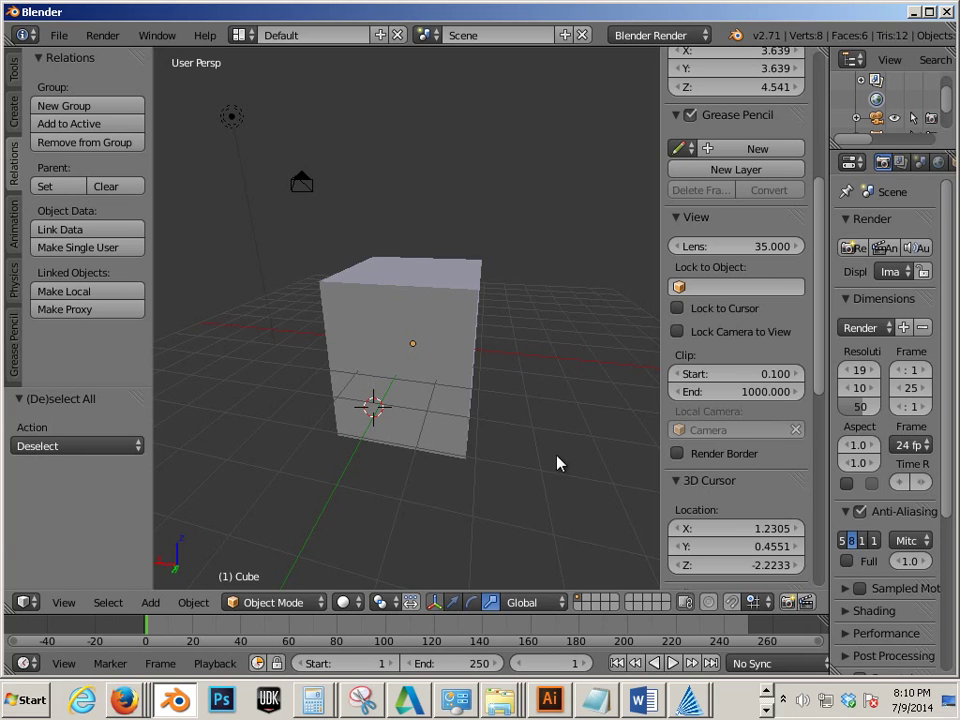
pyautogui.scroll(-5, 493, 452)
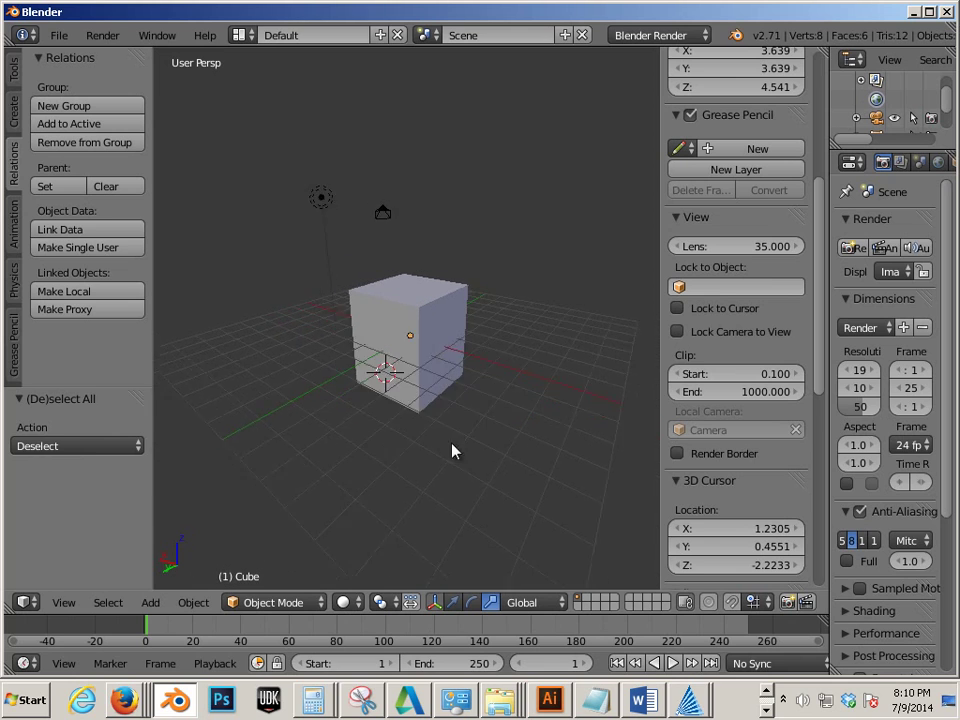
pyautogui.rightClick(405, 348)
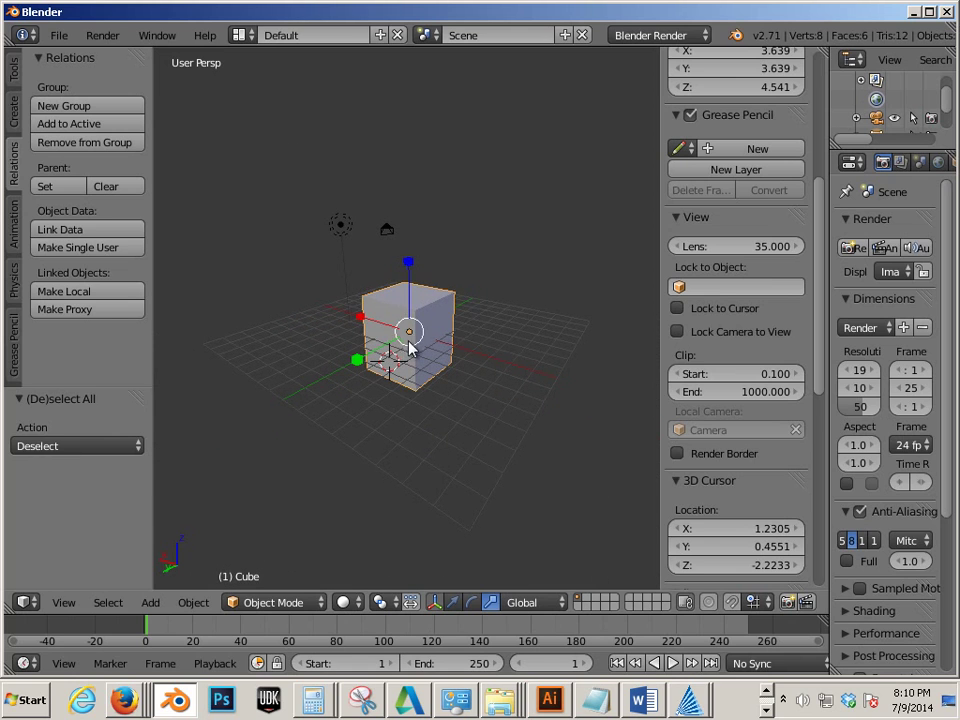
# - Scale the cube up three times, ending at a factor of 6.194
pyautogui.press('s')
pyautogui.click(467, 368)
pyautogui.scroll(-4, 439, 354)
pyautogui.press('s')
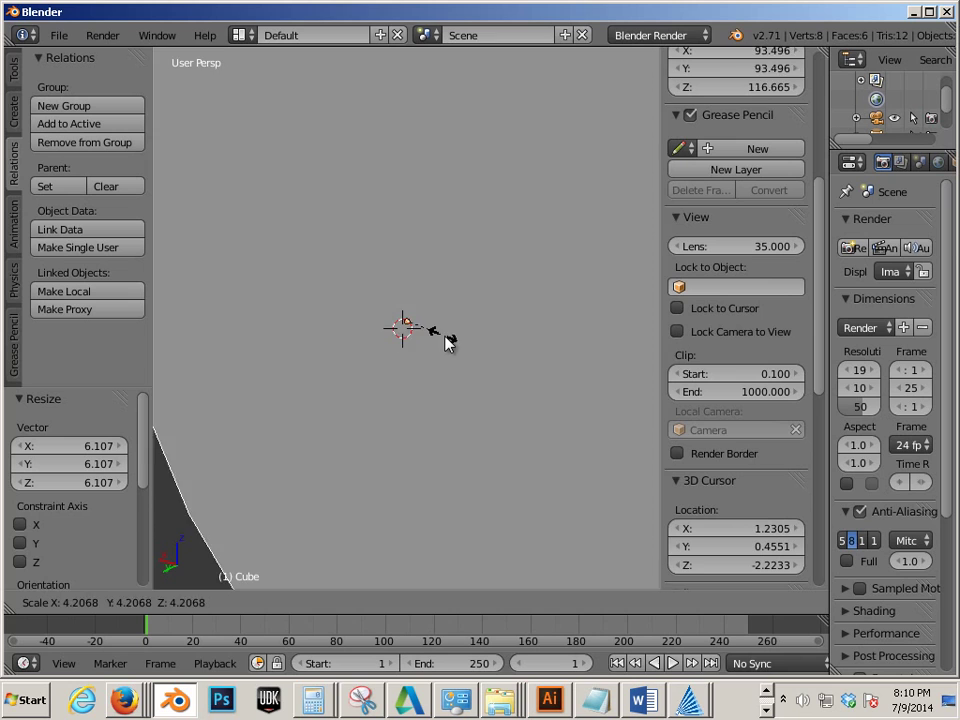
pyautogui.click(447, 348)
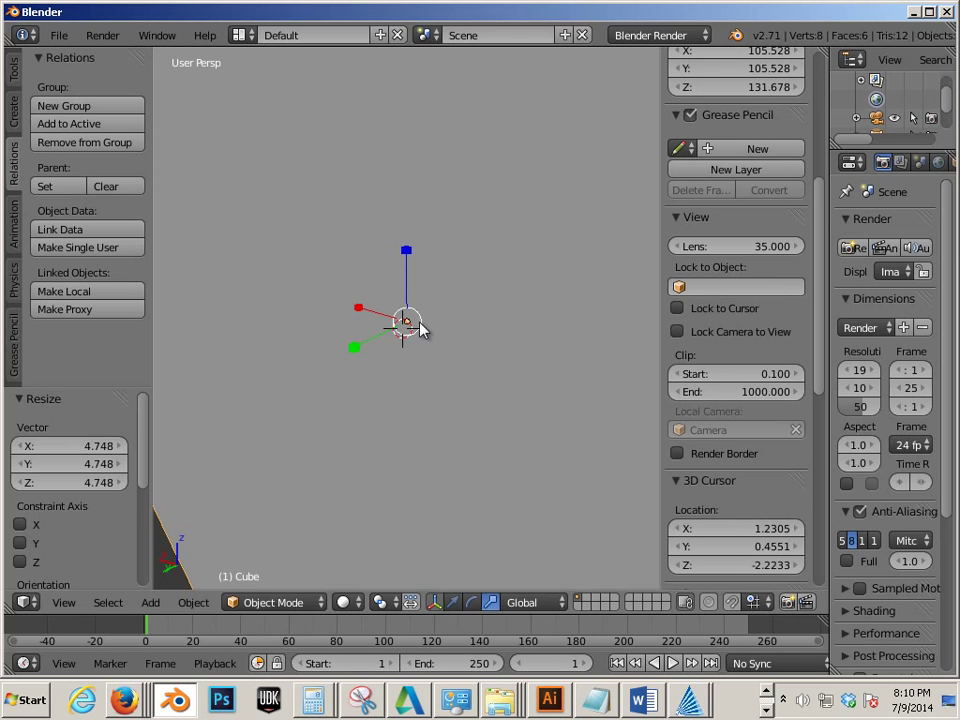
pyautogui.press('s')
pyautogui.click(472, 366)
# - Switch to orthographic view and orbit to see the corner clipped away
pyautogui.scroll(-4, 473, 366)
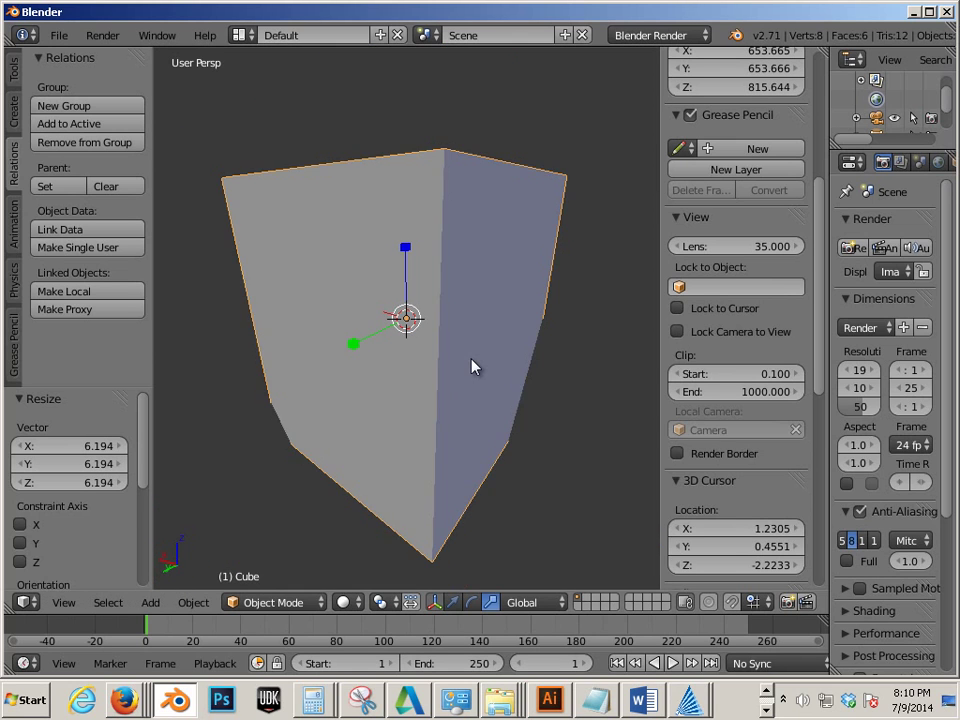
pyautogui.scroll(3, 472, 365)
pyautogui.scroll(-2, 471, 364)
pyautogui.scroll(3, 471, 364)
pyautogui.scroll(-3, 471, 364)
pyautogui.moveTo(471, 364)
pyautogui.mouseDown(button='middle')
pyautogui.moveTo(530, 403)
pyautogui.moveTo(512, 403)
pyautogui.moveTo(508, 437)
pyautogui.moveTo(465, 396)
pyautogui.moveTo(497, 403)
pyautogui.moveTo(468, 386)
pyautogui.mouseUp(button='middle')
pyautogui.scroll(3, 529, 444)
pyautogui.scroll(-4, 463, 413)
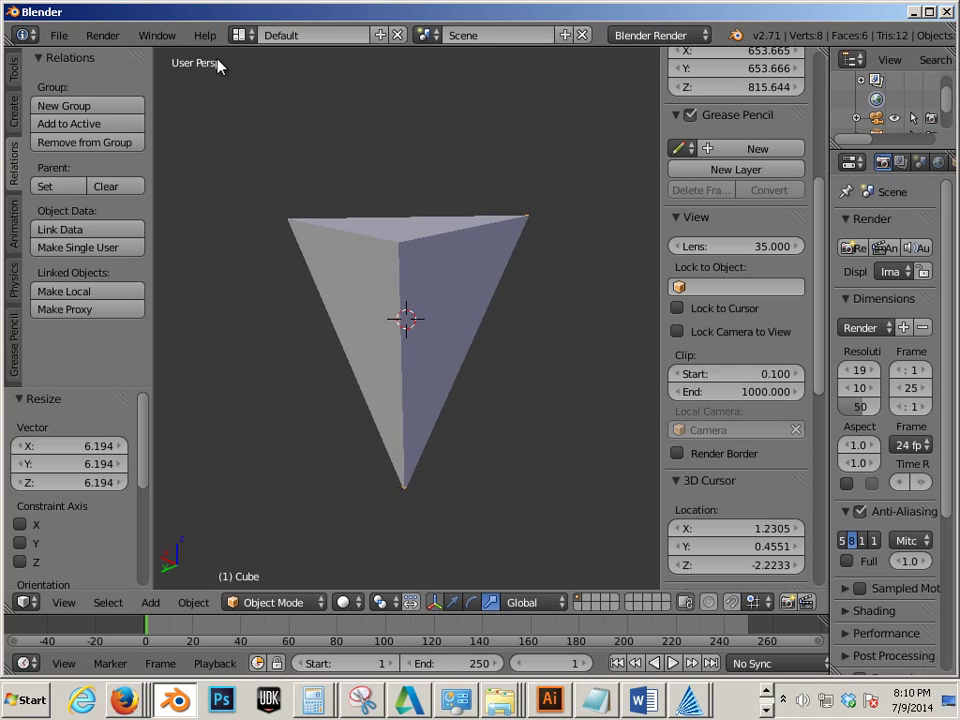
pyautogui.press('KP_5')
pyautogui.moveTo(429, 219); pyautogui.dragTo(380, 287, button='middle')
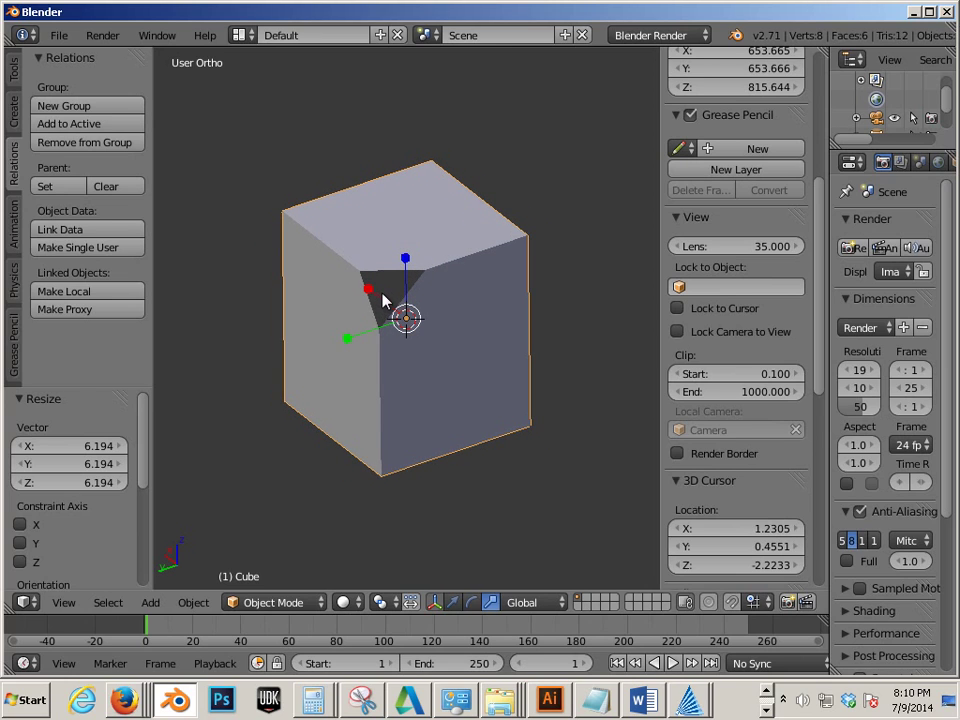
# - Set the view Clip Start to 0.001 and Clip End to 5000
pyautogui.click(779, 374)
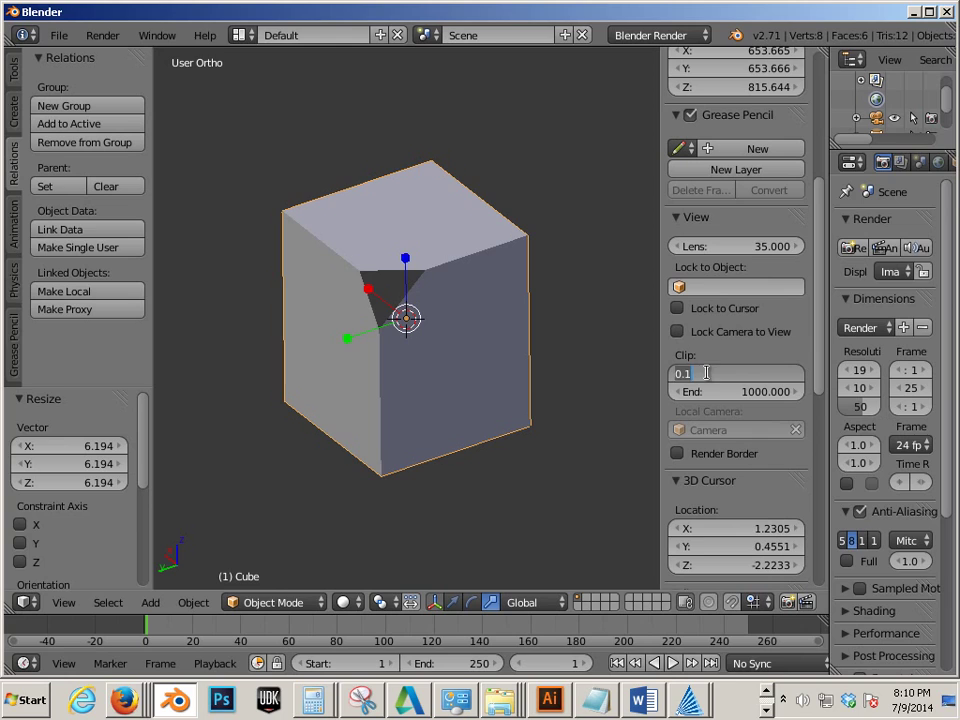
pyautogui.write('0.1')
pyautogui.press('Return')
pyautogui.moveTo(707, 393)
pyautogui.mouseDown()
pyautogui.moveTo(688, 392)
pyautogui.moveTo(722, 399)
pyautogui.moveTo(705, 394)
pyautogui.mouseUp()
pyautogui.click(676, 374)
pyautogui.moveTo(728, 398); pyautogui.dragTo(660, 392)
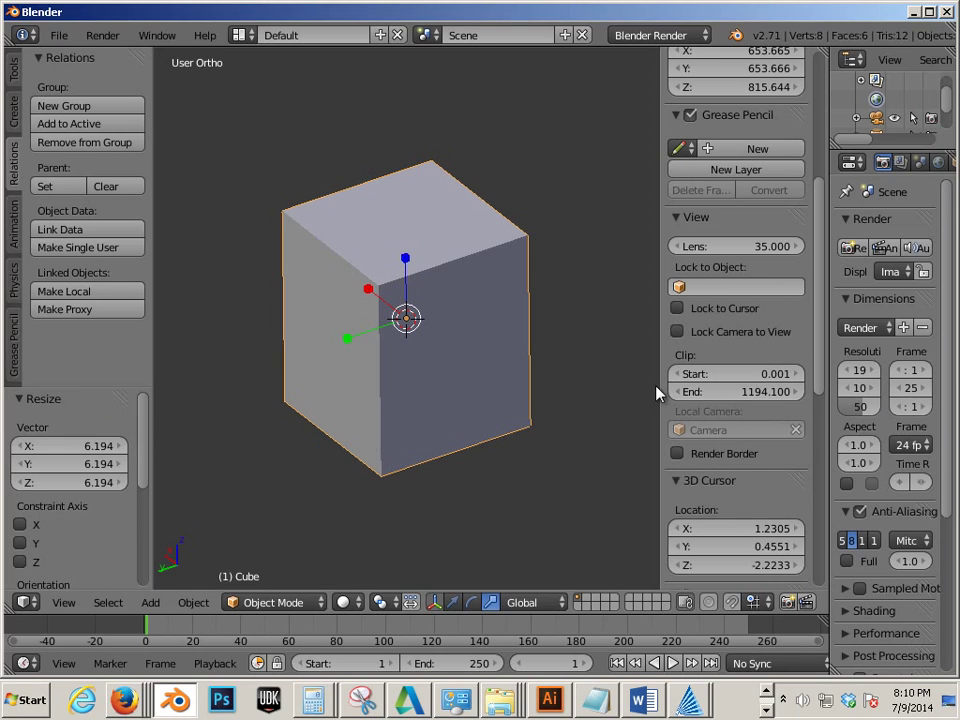
pyautogui.click(752, 392)
pyautogui.write('5000')
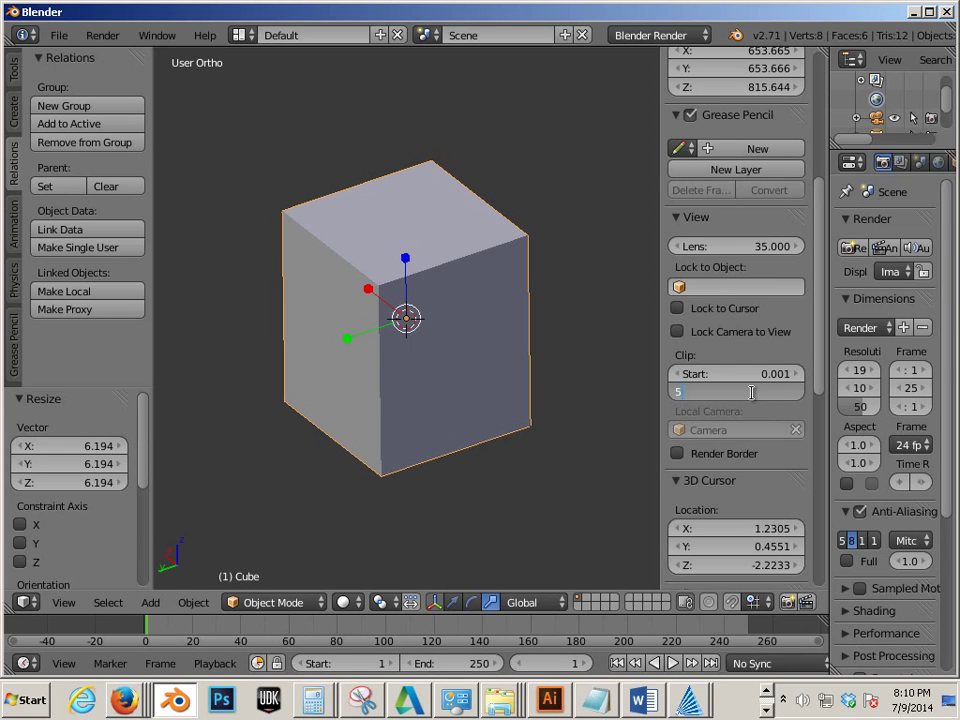
pyautogui.press('Return')
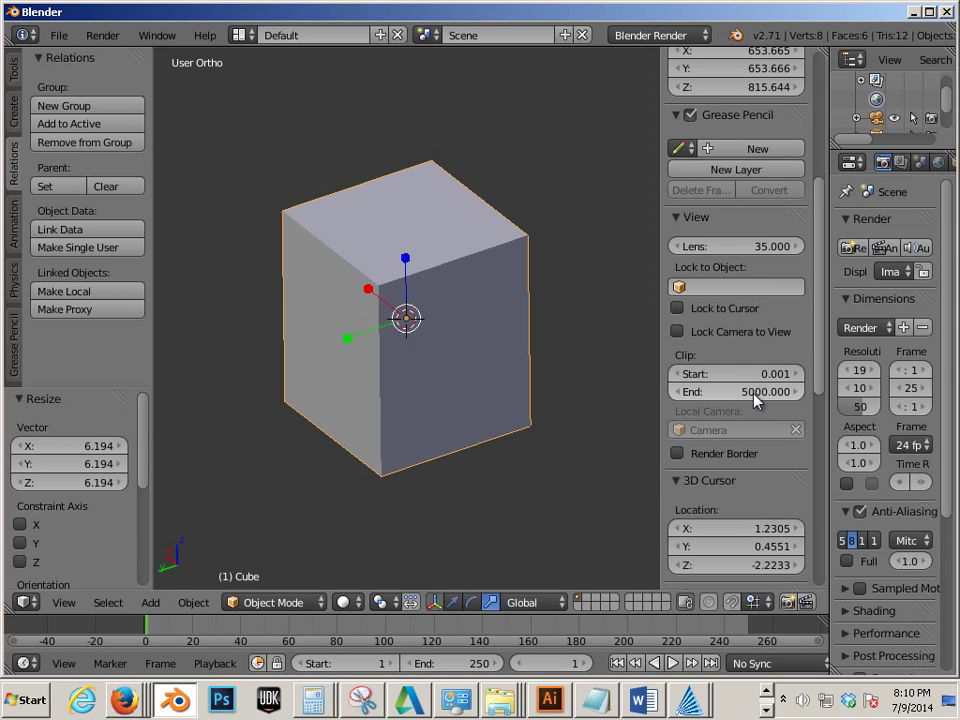
pyautogui.press('a')
pyautogui.scroll(3, 399, 328)
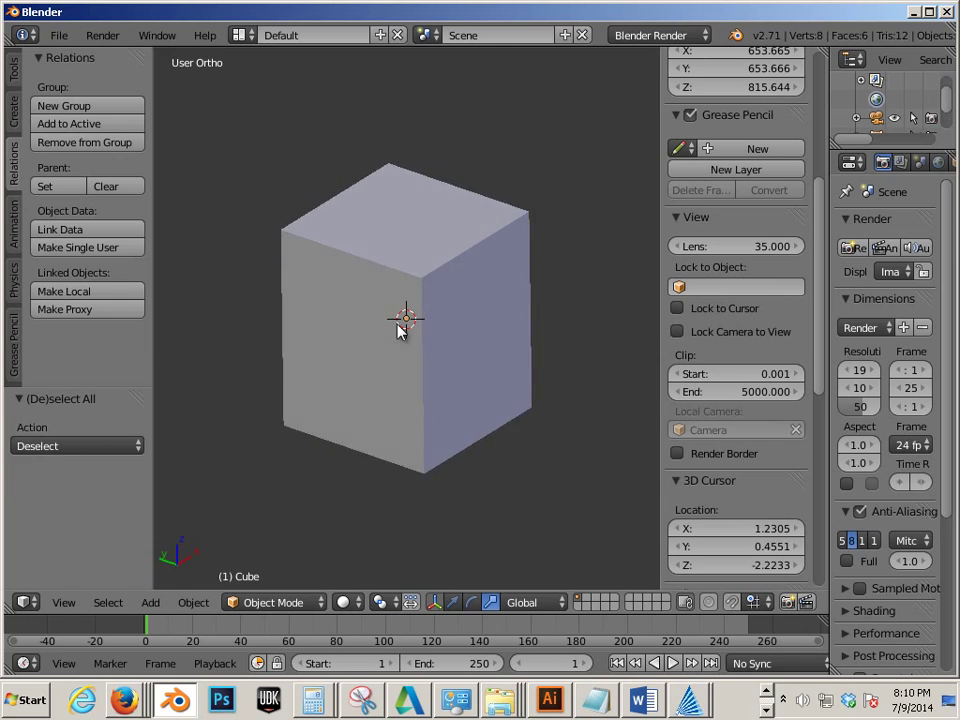
pyautogui.scroll(-3, 440, 344)
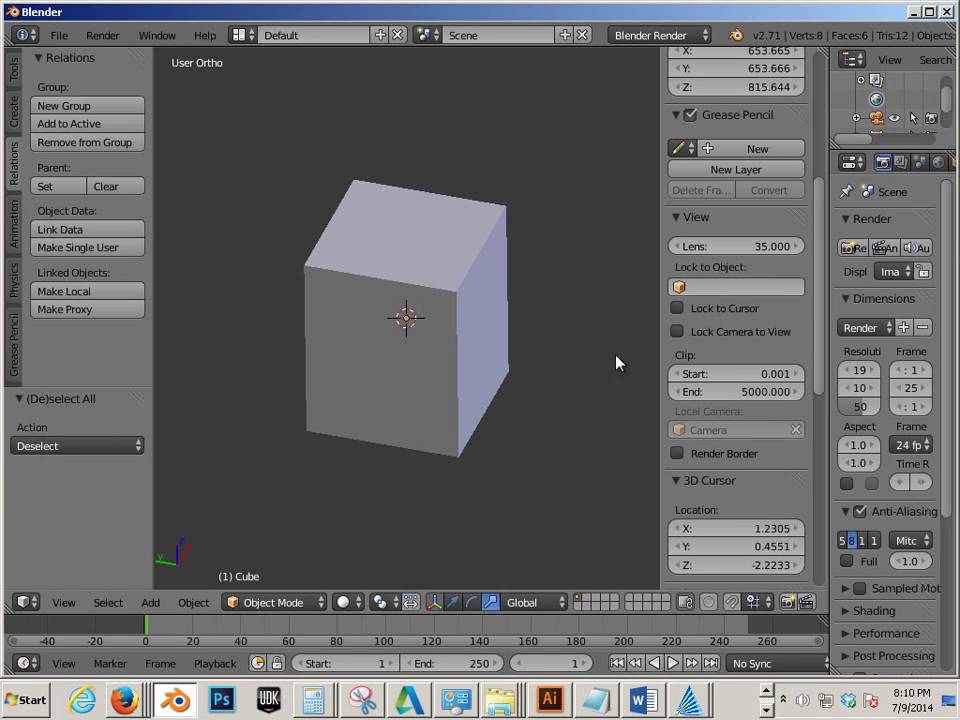
pyautogui.scroll(8, 729, 357)
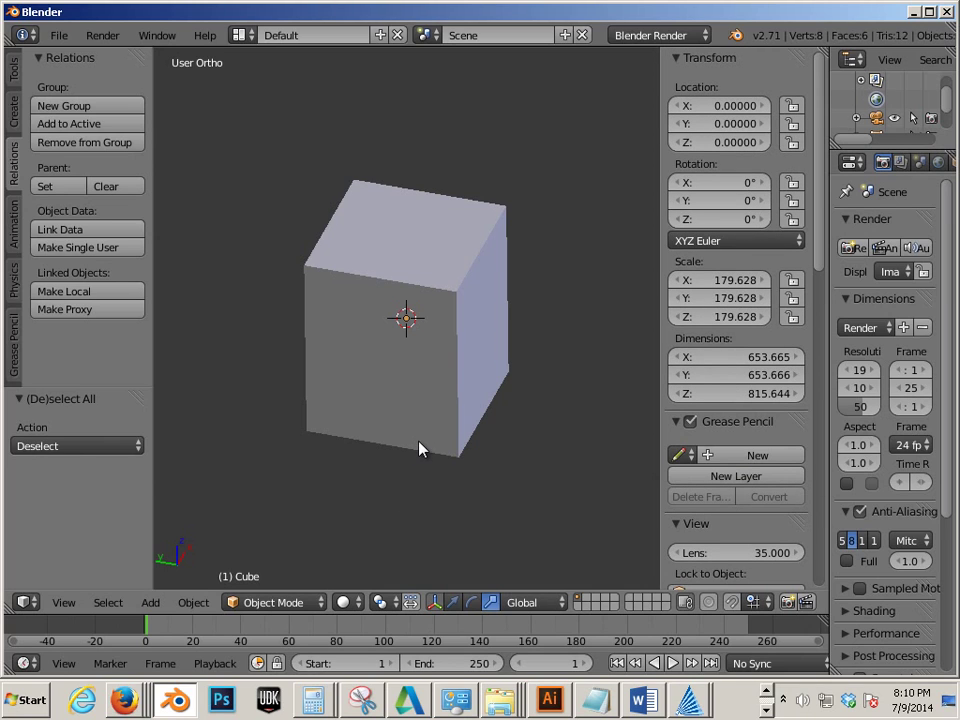
pyautogui.rightClick(420, 448)
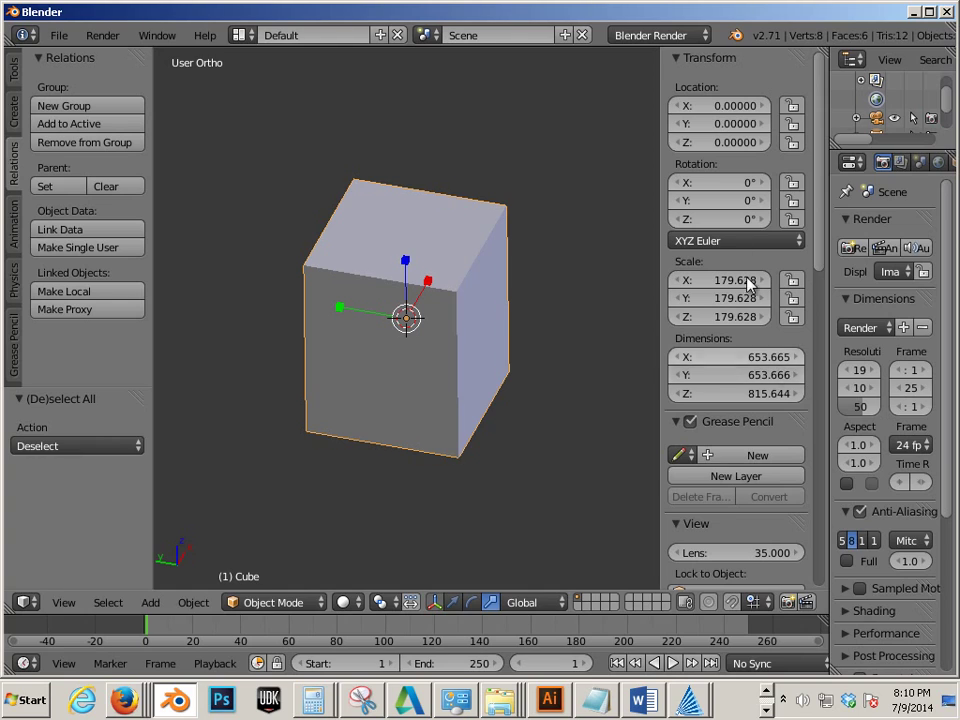